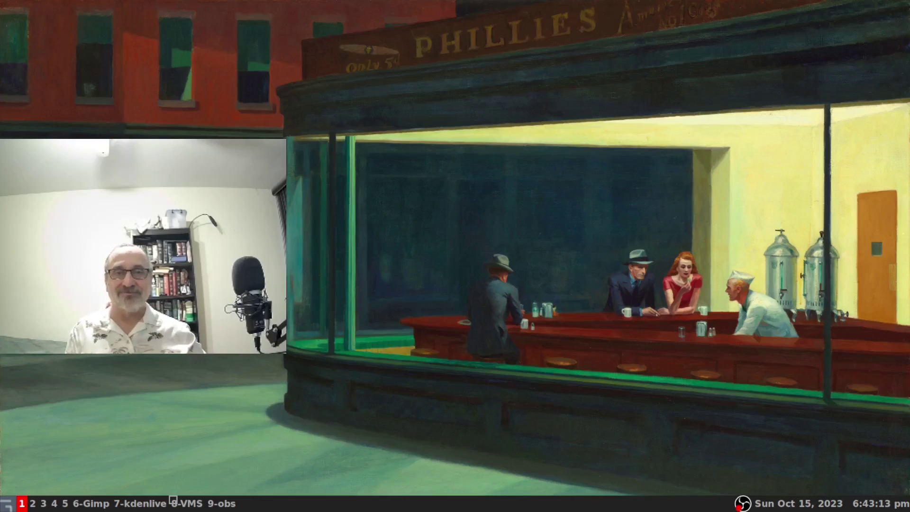
Switch the display to the full-screen antiX IceWM desktop with Super+8
{"action": "key", "text": "super+8"}
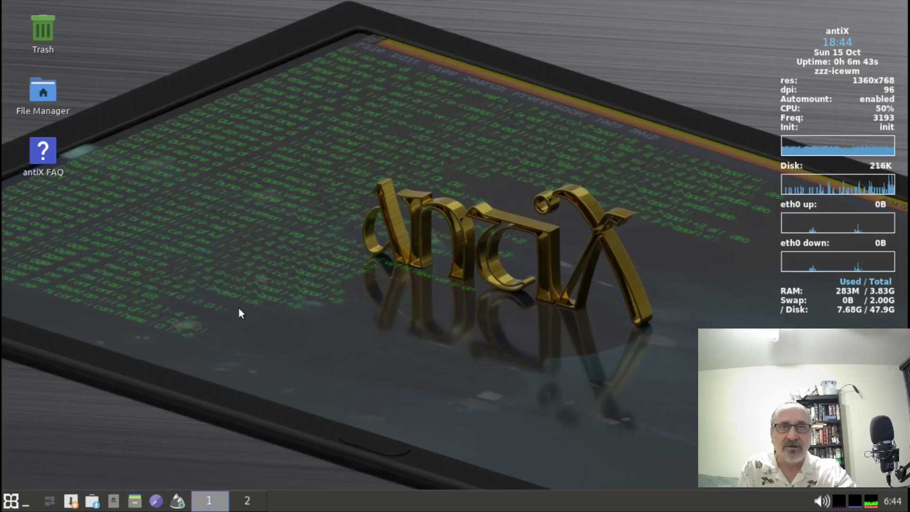
Launch Task Manager from the root menu's Applications > System submenu
{"action": "right_click", "coordinate": [239, 309]}
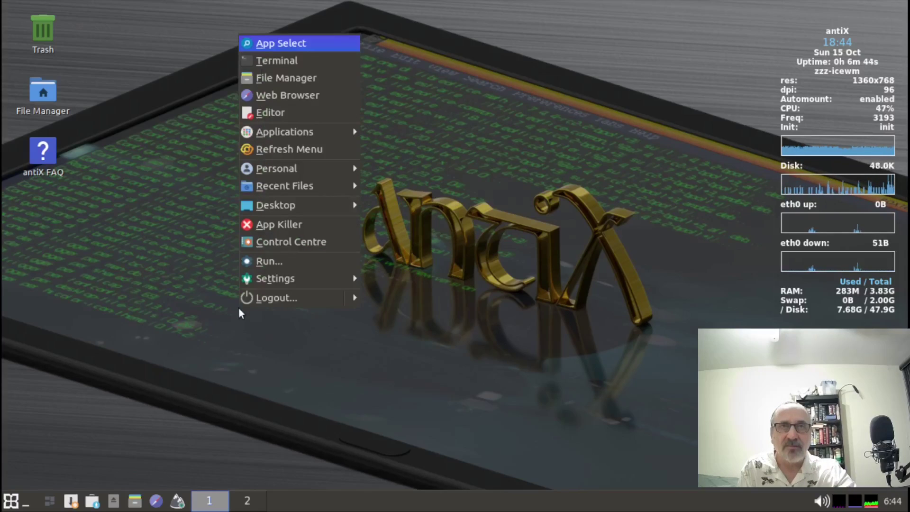
{"action": "mouse_move", "coordinate": [282, 135]}
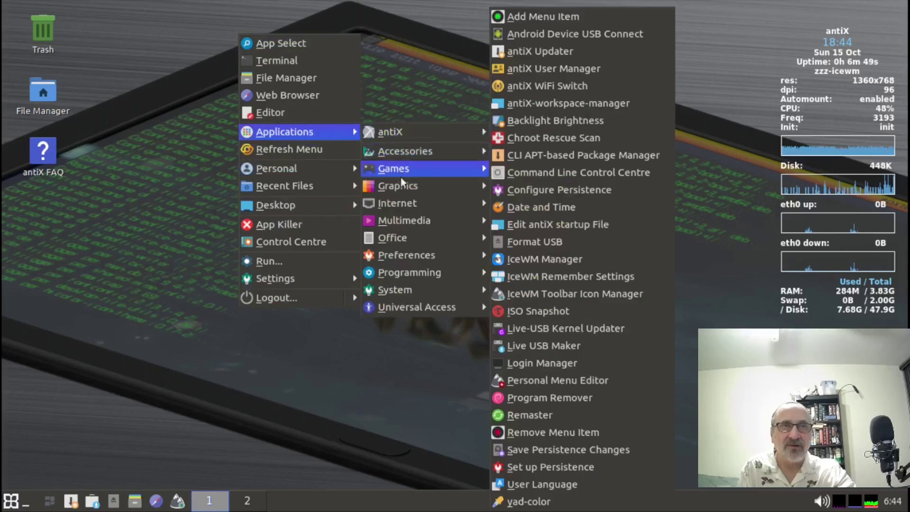
{"action": "mouse_move", "coordinate": [386, 289]}
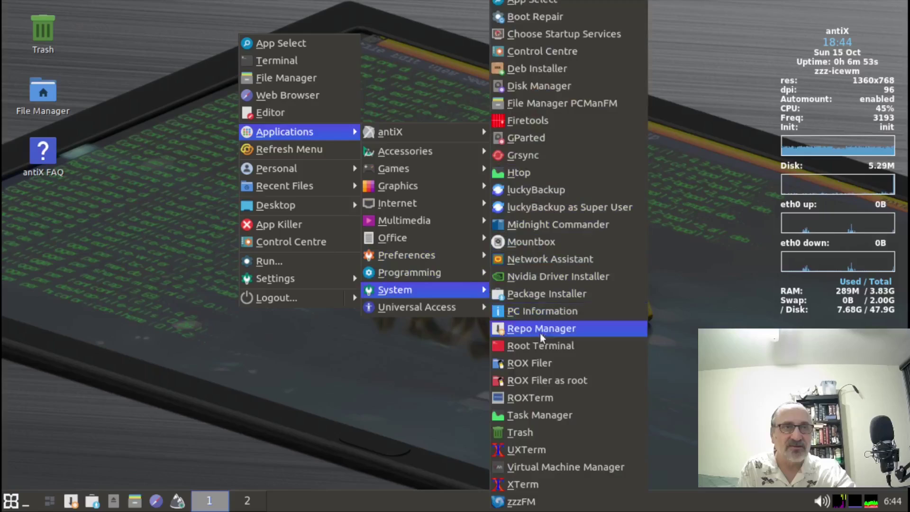
{"action": "left_click", "coordinate": [581, 415]}
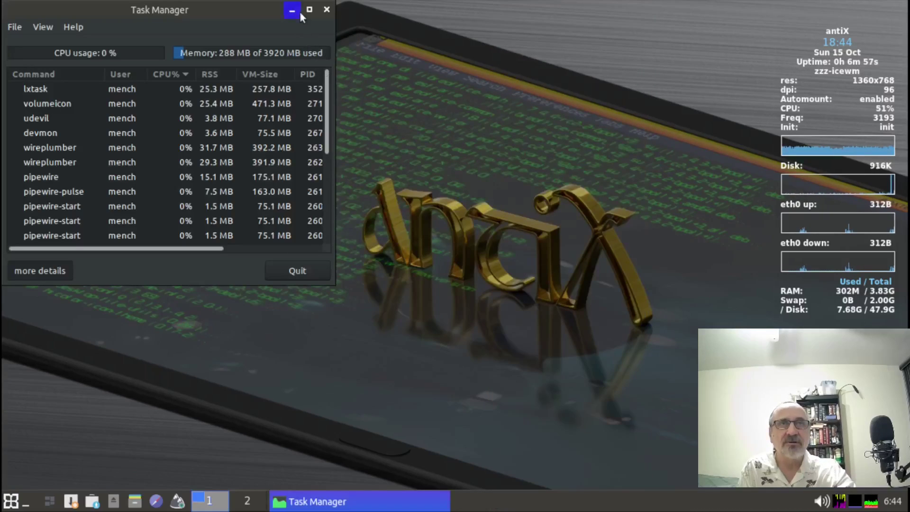
Maximize Task Manager, minimize and restore it, then select the wireplumber process (PID 2636)
{"action": "left_click", "coordinate": [309, 9]}
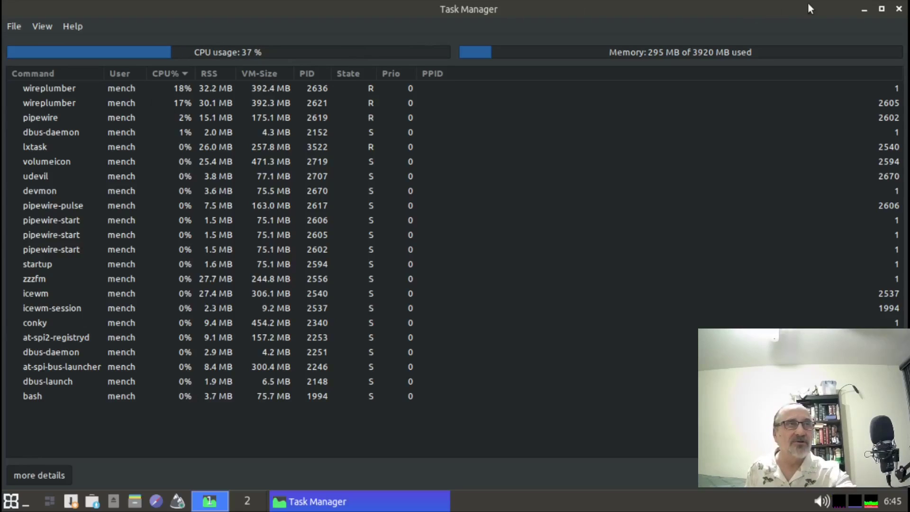
{"action": "left_click", "coordinate": [863, 9]}
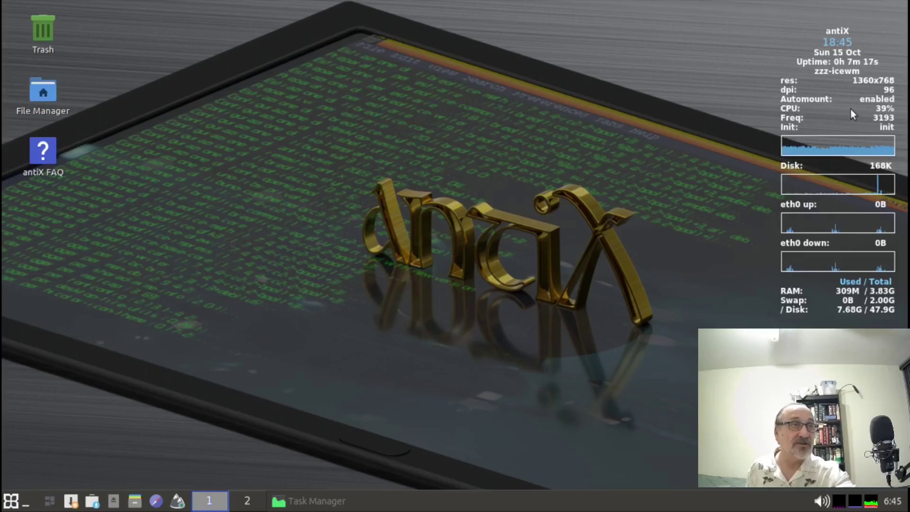
{"action": "left_click", "coordinate": [295, 503]}
{"action": "left_click", "coordinate": [70, 89]}
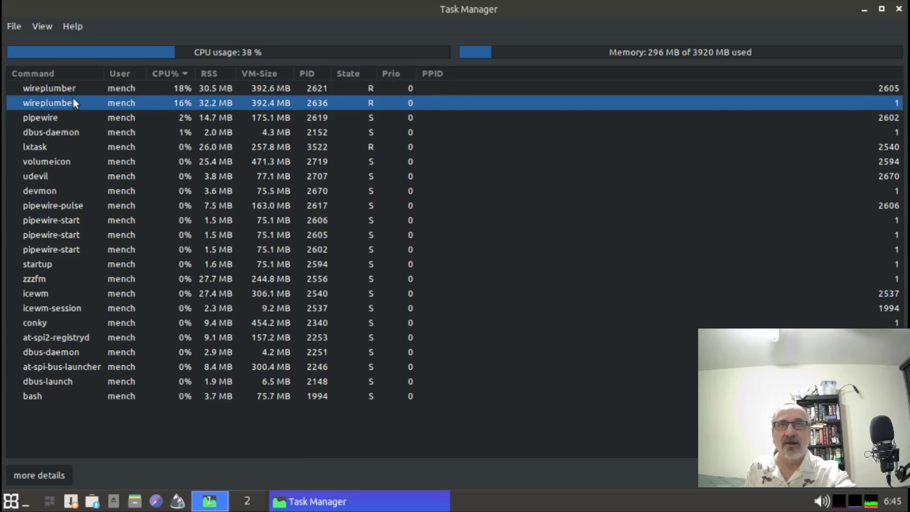
Kill the wireplumber process (PID 2636), confirm with Yes, and close Task Manager
{"action": "right_click", "coordinate": [74, 102]}
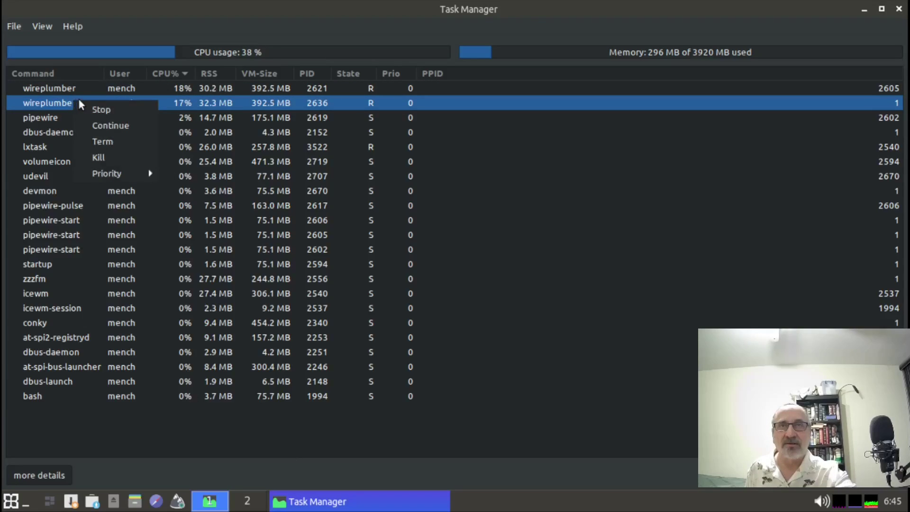
{"action": "left_click", "coordinate": [98, 157]}
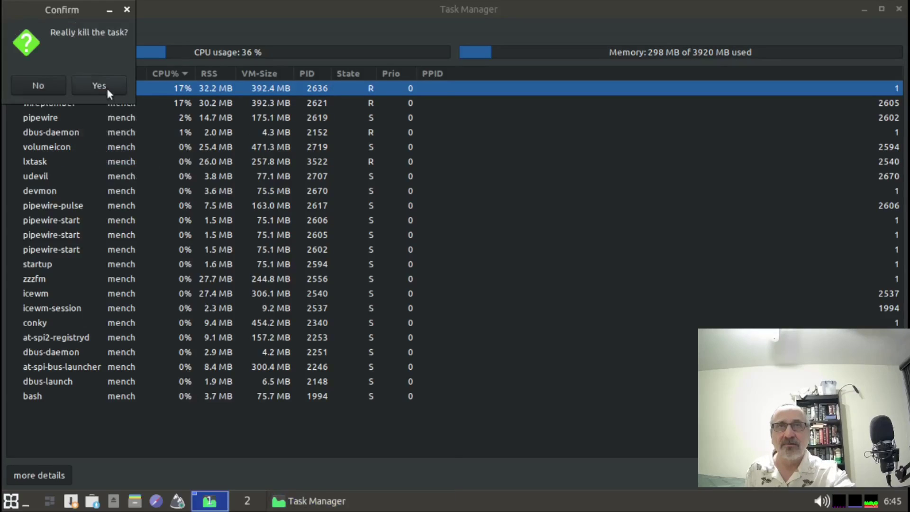
{"action": "left_click_drag", "start_coordinate": [27, 6], "coordinate": [541, 154]}
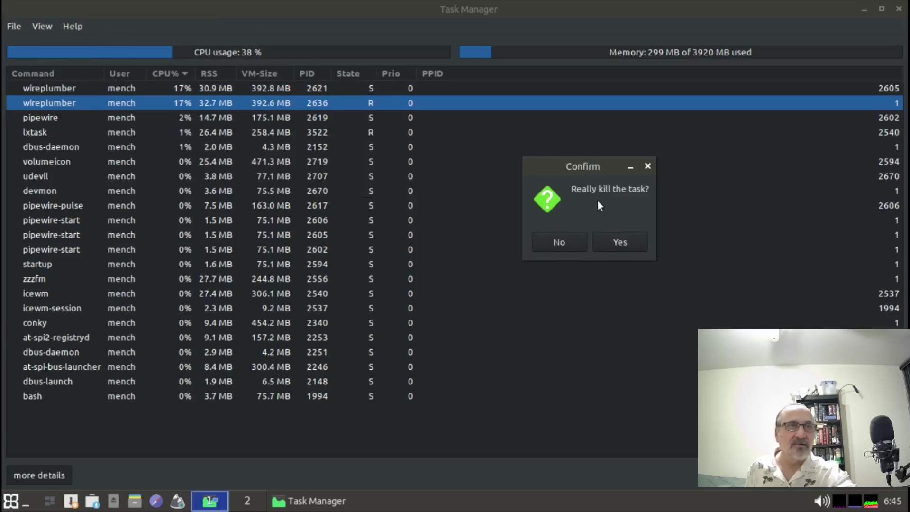
{"action": "left_click", "coordinate": [626, 242]}
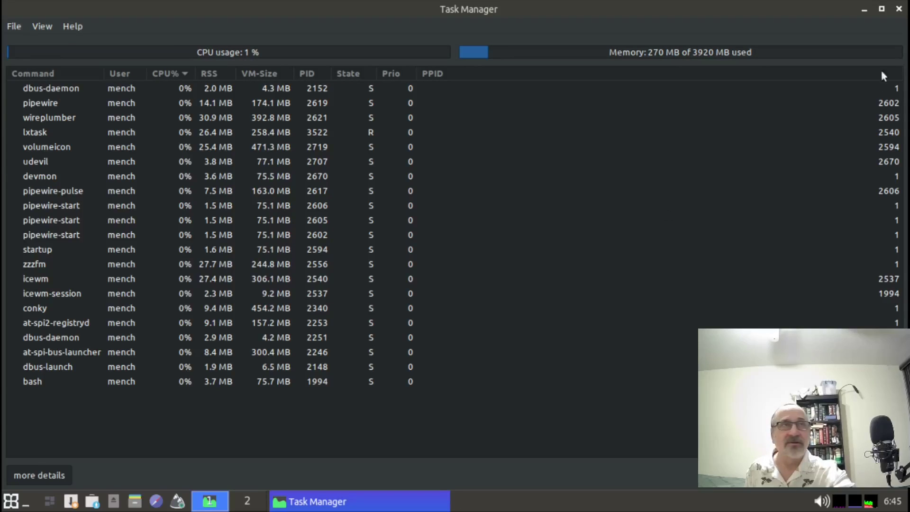
{"action": "left_click", "coordinate": [901, 8]}
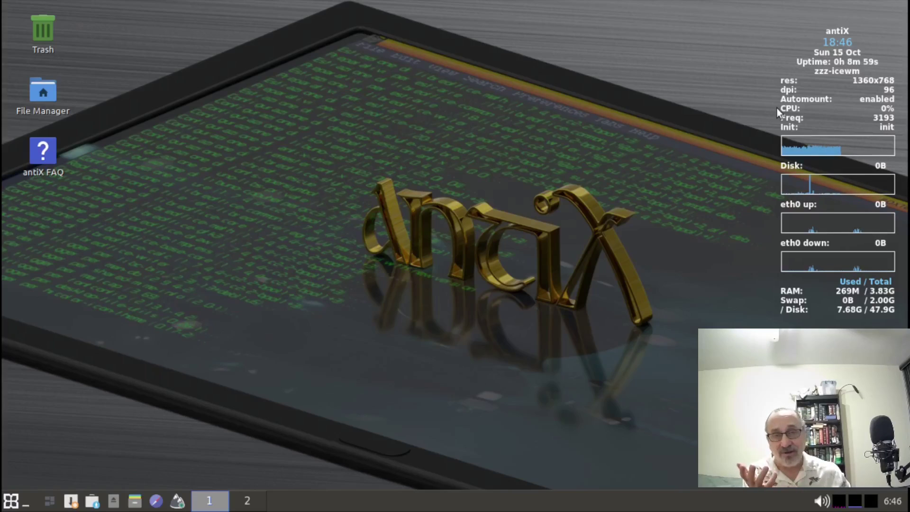
Bring up the IceWM root menu on the desktop
{"action": "right_click", "coordinate": [191, 279]}
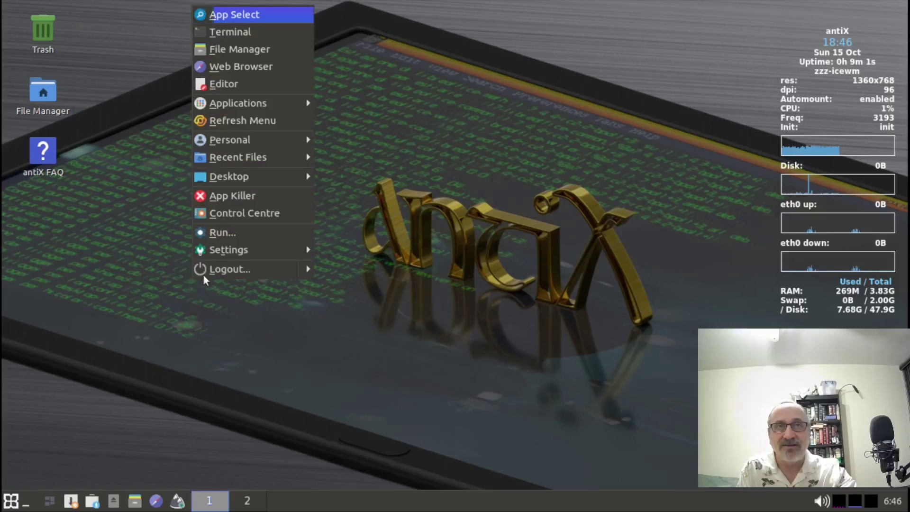
Open antiX Control Centre and browse the System, Shares, Session and Software categories
{"action": "left_click", "coordinate": [220, 213]}
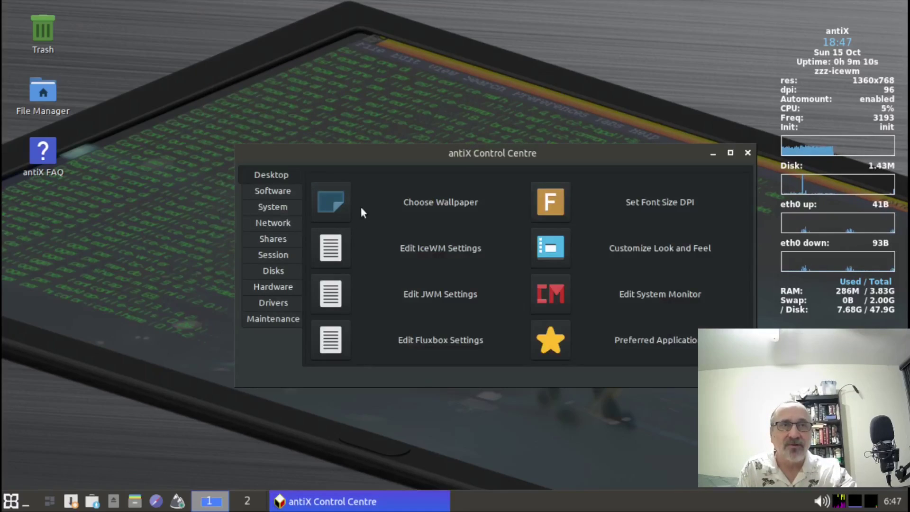
{"action": "left_click", "coordinate": [271, 205]}
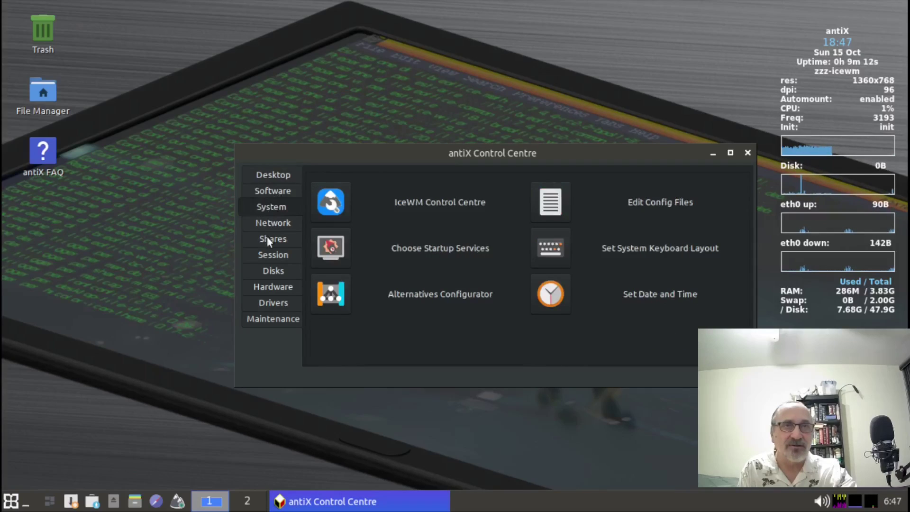
{"action": "left_click", "coordinate": [267, 236]}
{"action": "left_click", "coordinate": [272, 254]}
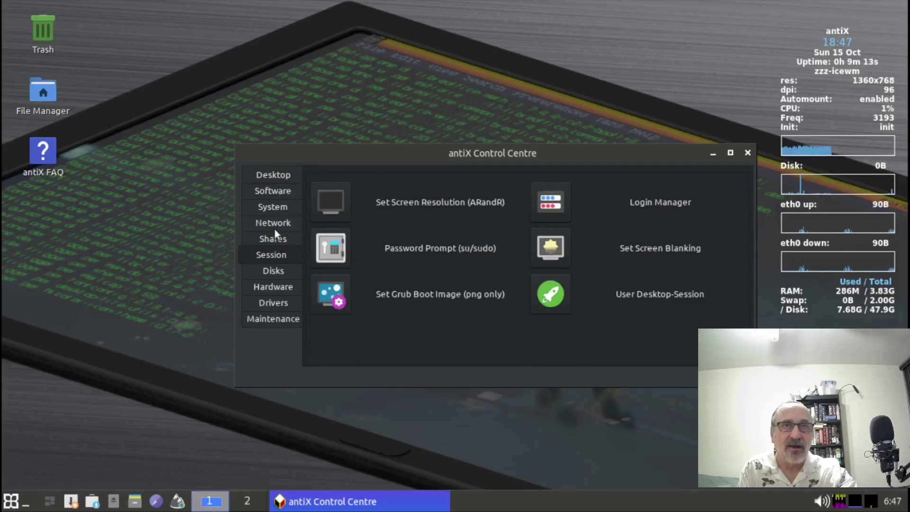
{"action": "left_click", "coordinate": [273, 193]}
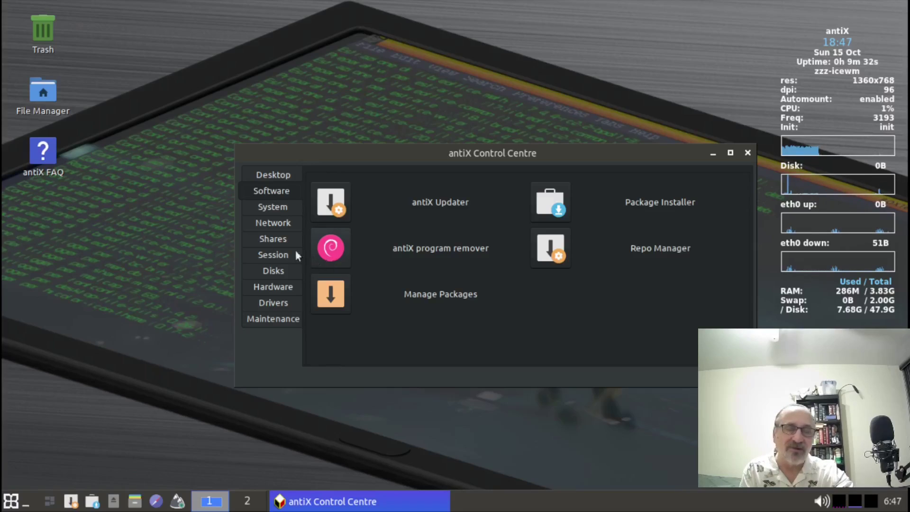
Close the antiX Control Centre window
{"action": "right_click", "coordinate": [117, 197]}
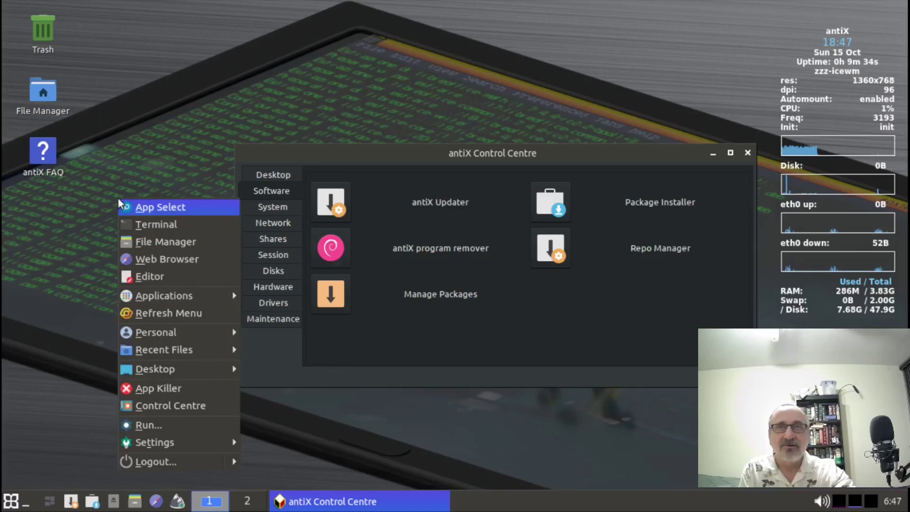
{"action": "left_click", "coordinate": [747, 152]}
{"action": "left_click", "coordinate": [747, 153]}
{"action": "right_click", "coordinate": [167, 263]}
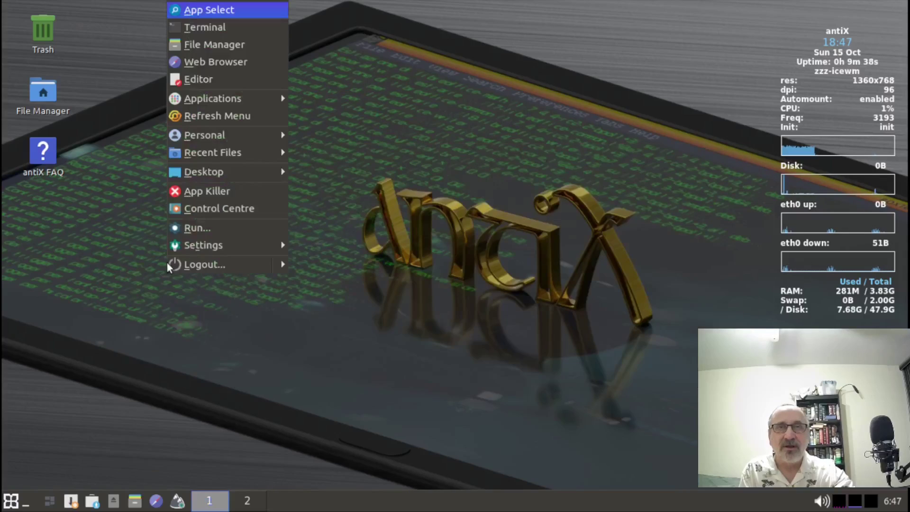
{"action": "left_click", "coordinate": [169, 319]}
Find 'pipe' in App Select and open the Enable/Disable PipeWire audio server tool
{"action": "right_click", "coordinate": [154, 331]}
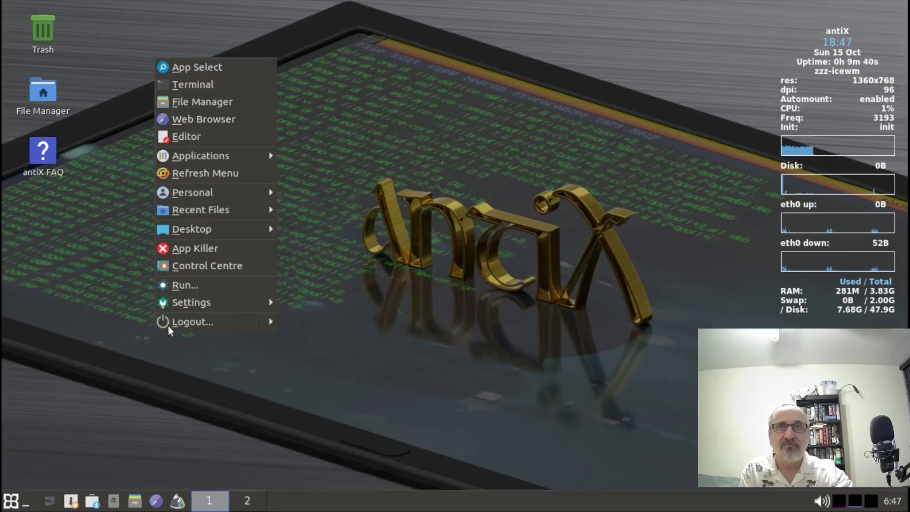
{"action": "left_click", "coordinate": [225, 66]}
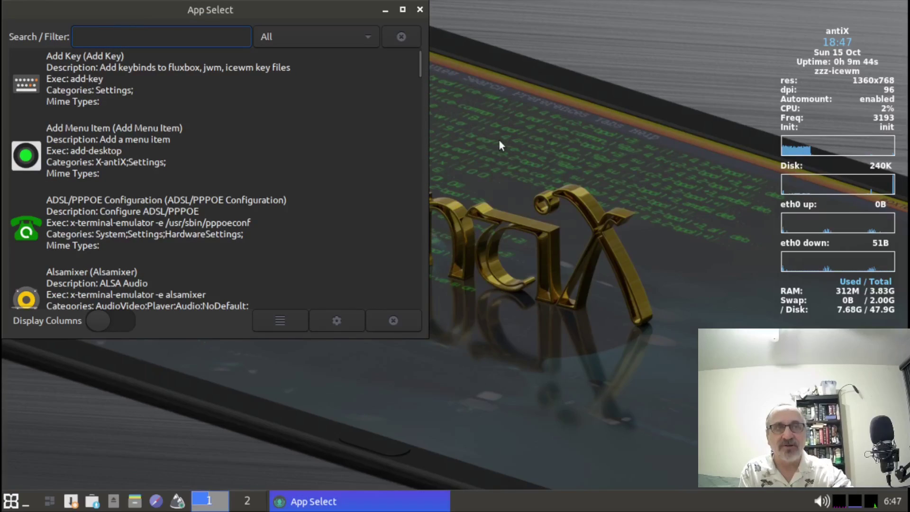
{"action": "type", "text": "pipe"}
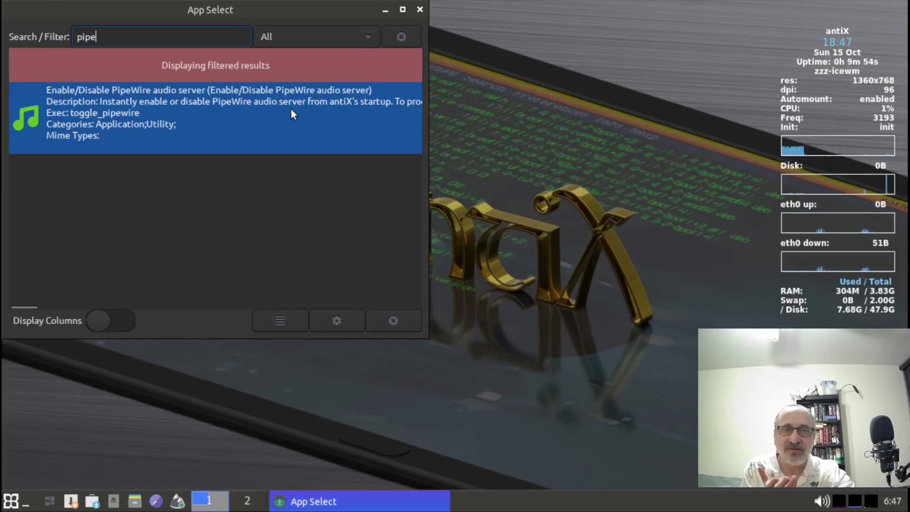
{"action": "double_click", "coordinate": [260, 113]}
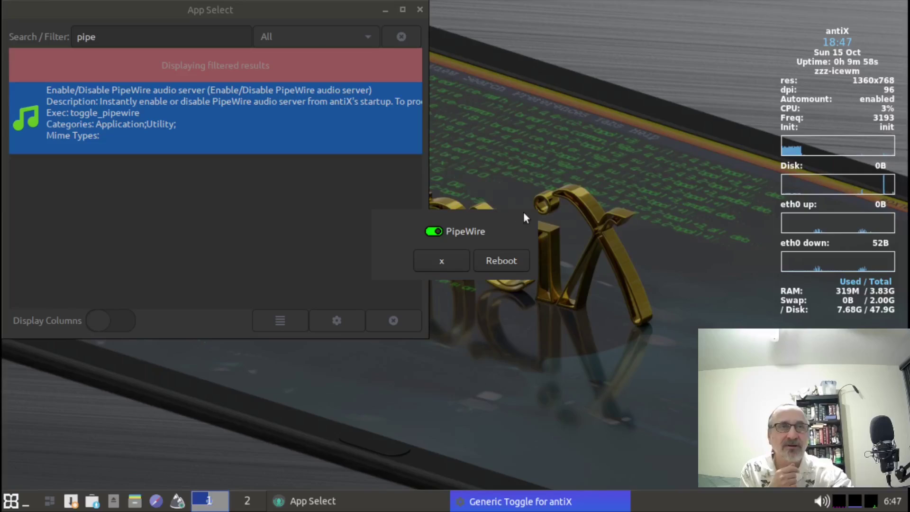
Toggle the PipeWire switch off for startup and choose Reboot
{"action": "left_click", "coordinate": [432, 232]}
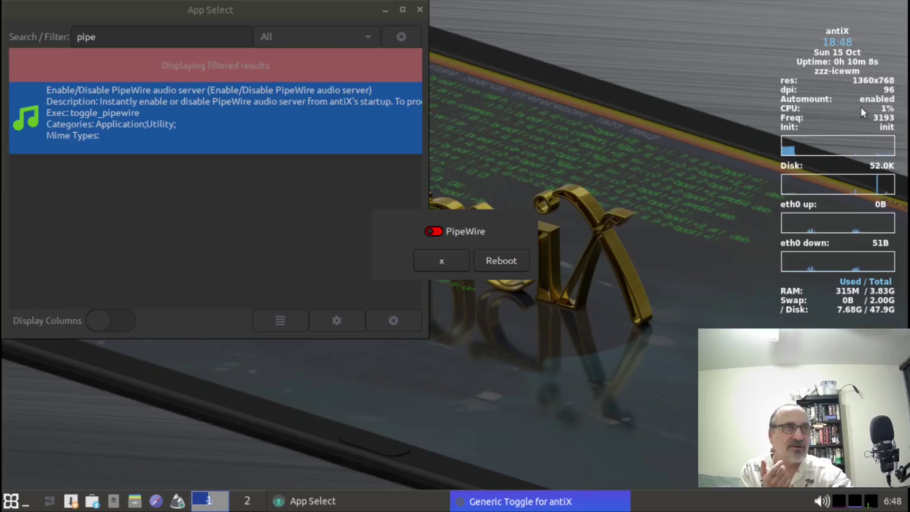
{"action": "left_click", "coordinate": [437, 230]}
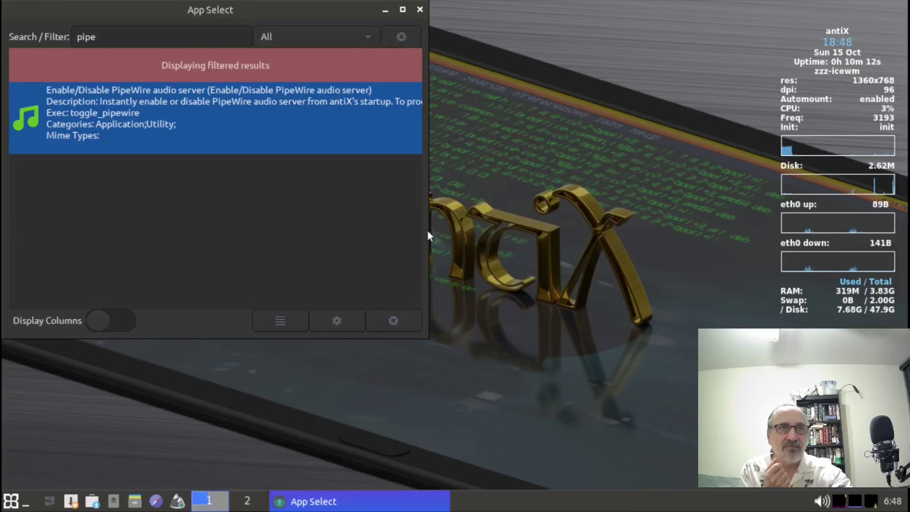
{"action": "left_click", "coordinate": [502, 261]}
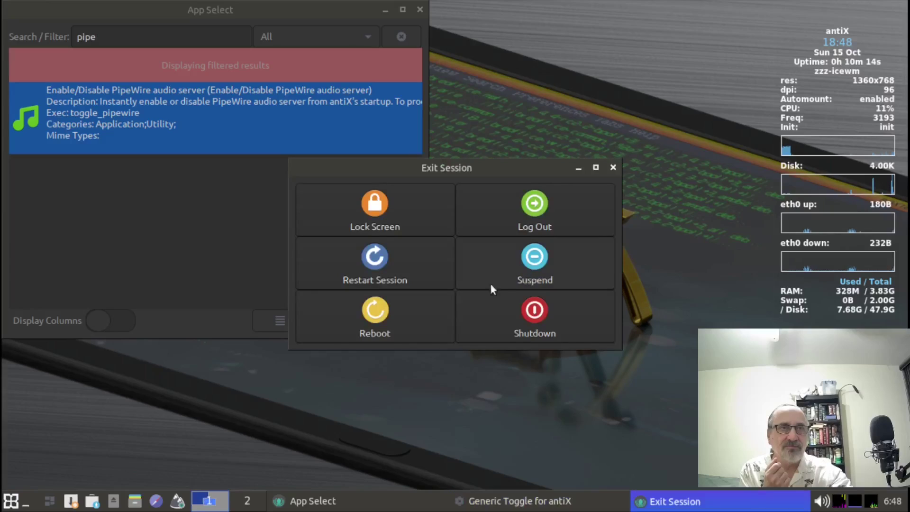
Reboot into antiX from the boot menu and enter the disk unlock passphrase
{"action": "left_click", "coordinate": [386, 314]}
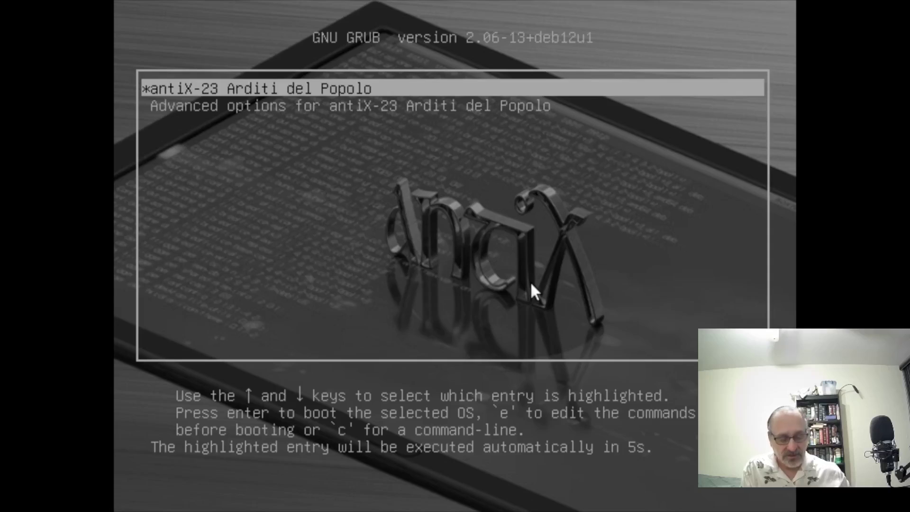
{"action": "key", "text": "Return"}
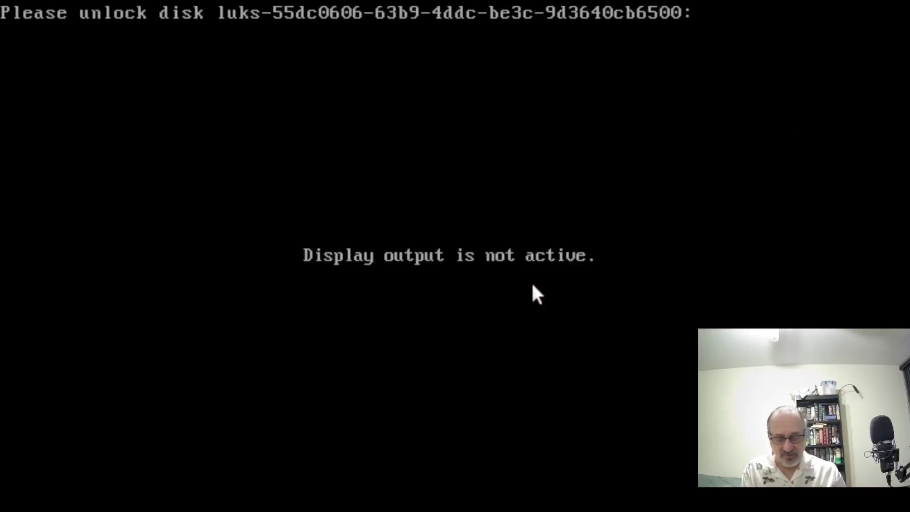
{"action": "key", "text": "Return"}
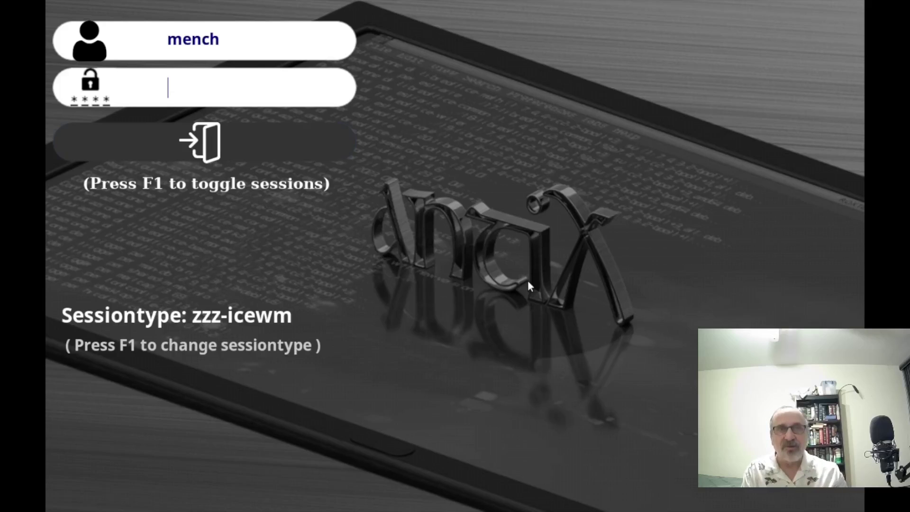
{"action": "type", "text": "**"}
{"action": "key", "text": "Return"}
Restart the IceWM session from the root menu's logout options, then close the menu
{"action": "right_click", "coordinate": [458, 144]}
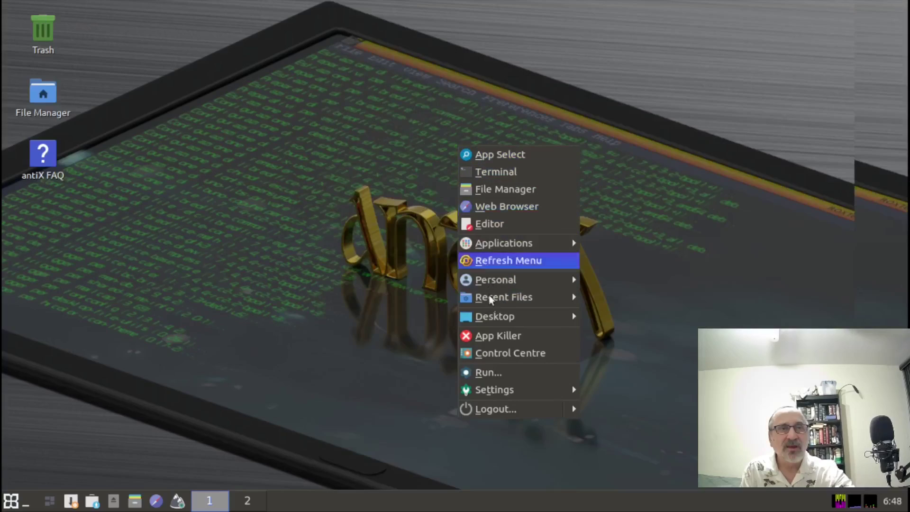
{"action": "left_click", "coordinate": [487, 410]}
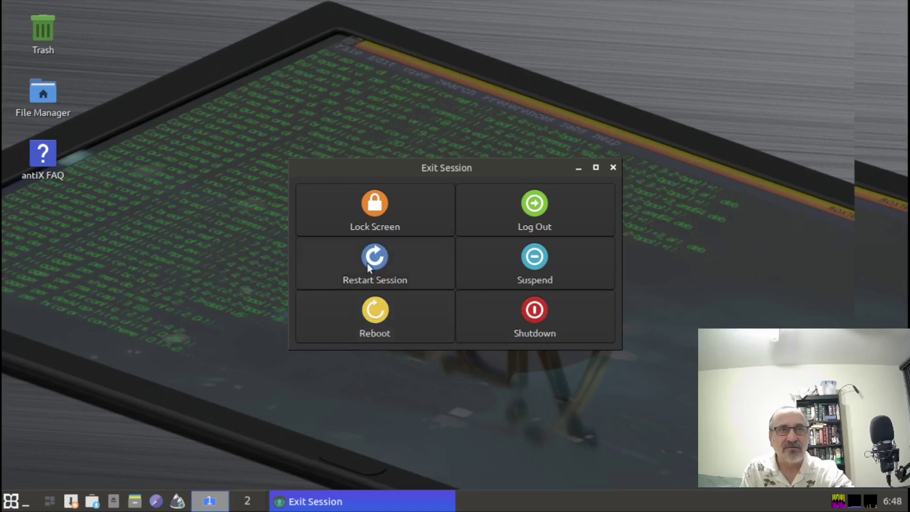
{"action": "left_click", "coordinate": [368, 267]}
{"action": "right_click", "coordinate": [278, 263]}
{"action": "left_click", "coordinate": [405, 303]}
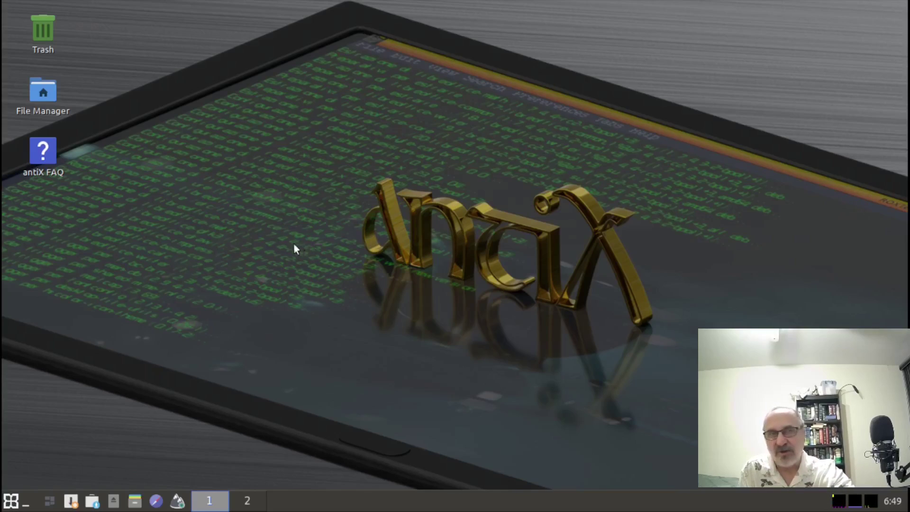
Turn on the Conky system monitor via Desktop > Conky on/off, then reopen the root menu
{"action": "right_click", "coordinate": [261, 238]}
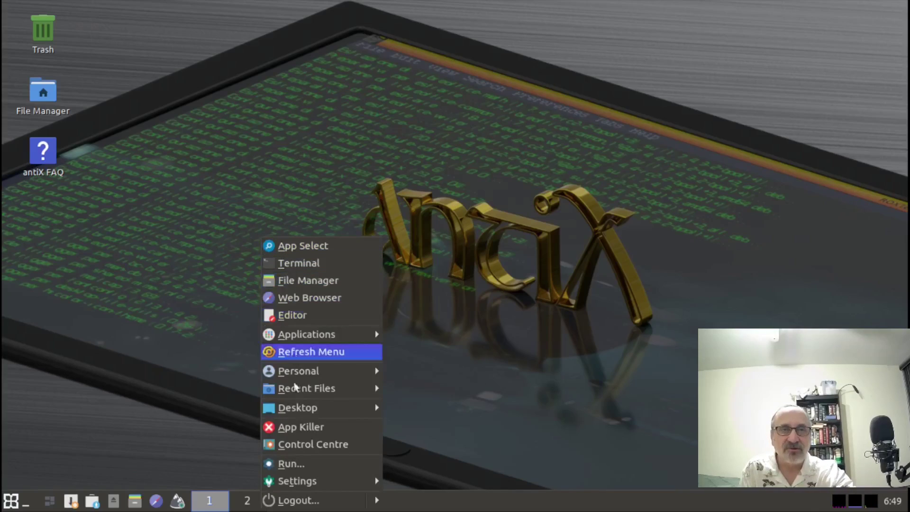
{"action": "mouse_move", "coordinate": [302, 408]}
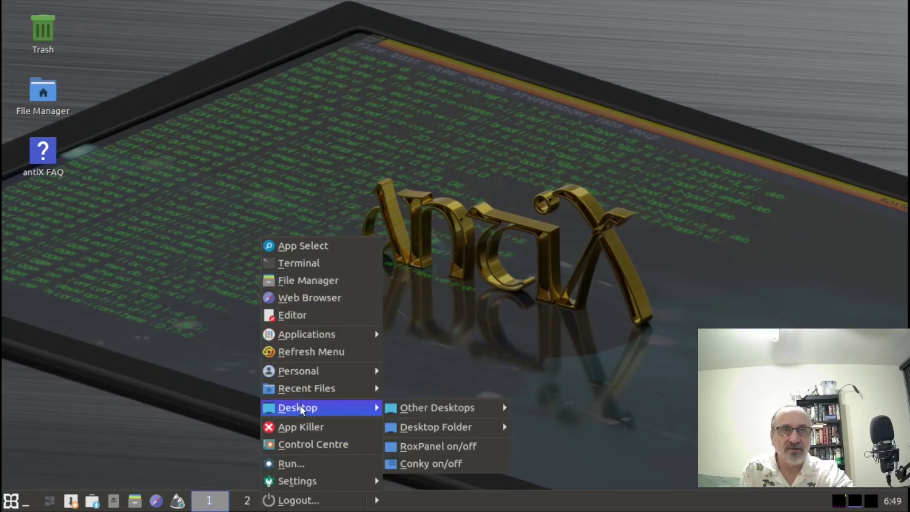
{"action": "left_click", "coordinate": [434, 214]}
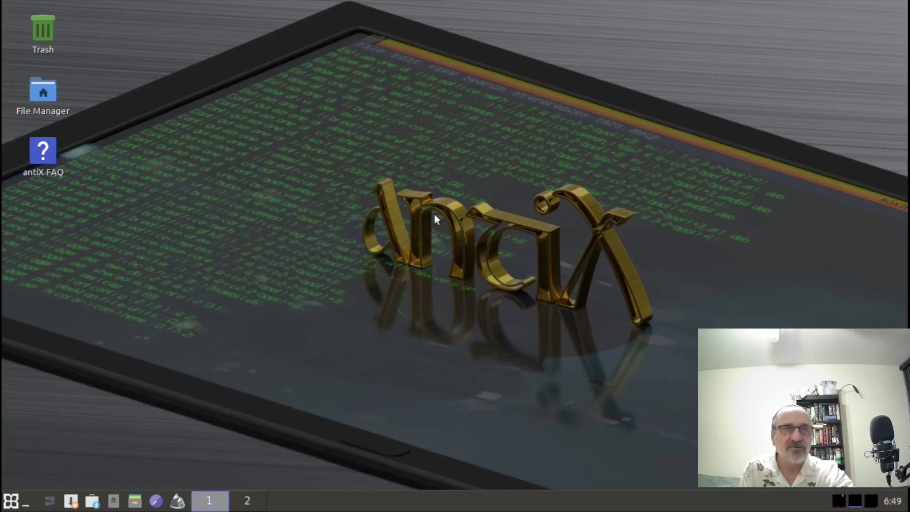
{"action": "right_click", "coordinate": [282, 149]}
{"action": "mouse_move", "coordinate": [364, 328]}
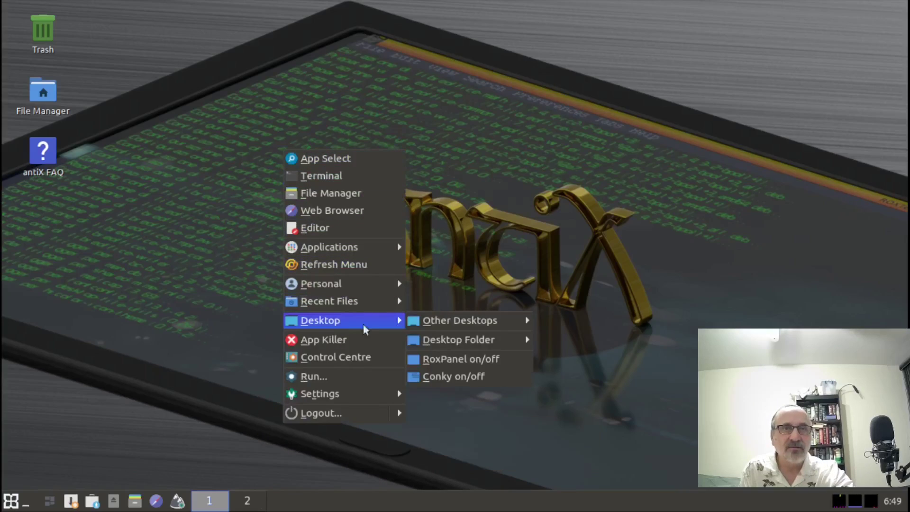
{"action": "left_click", "coordinate": [503, 378]}
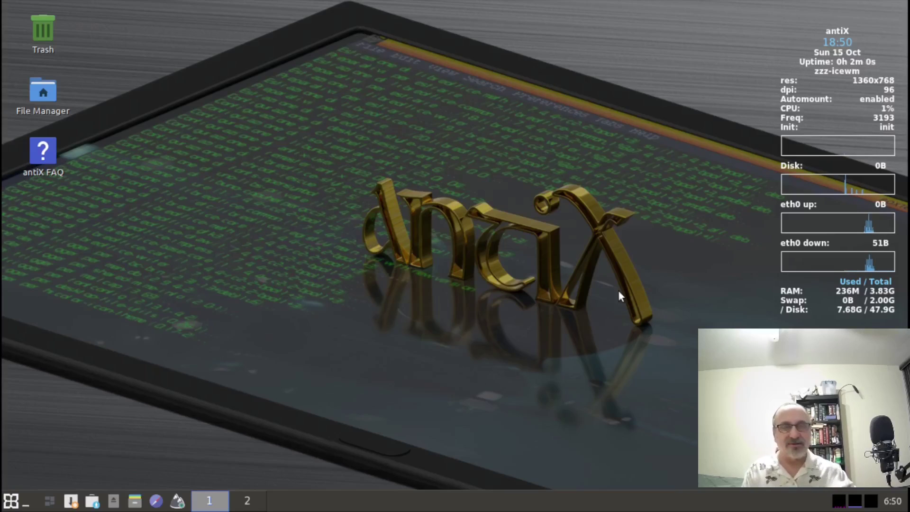
{"action": "right_click", "coordinate": [266, 236]}
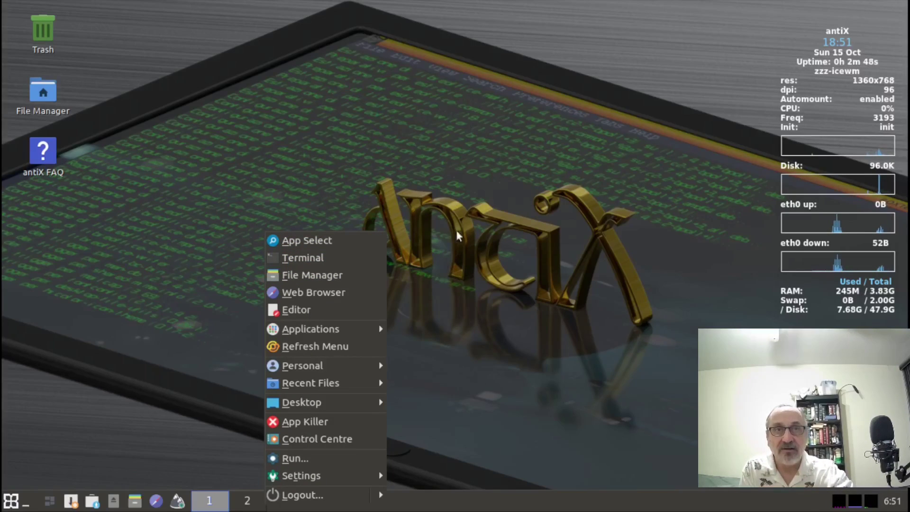
Open the User Desktop-Session startup file from Control Centre's Session category
{"action": "left_click", "coordinate": [305, 442]}
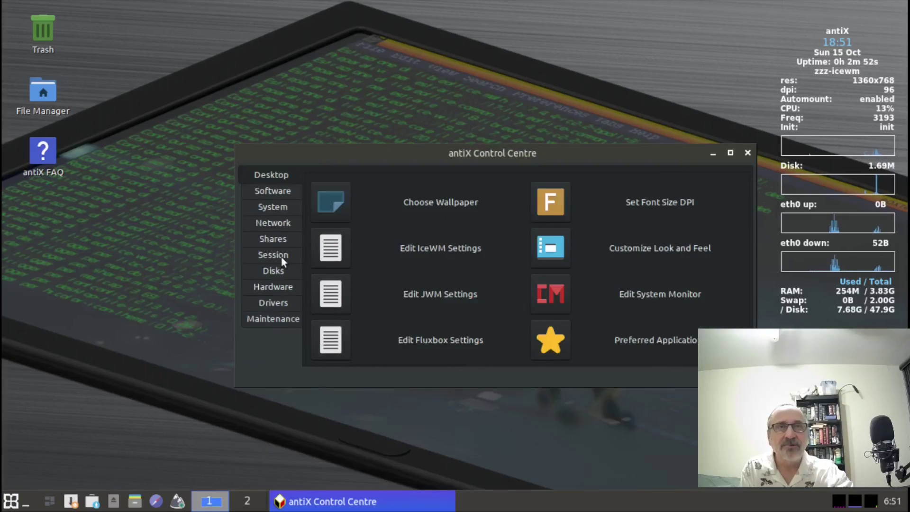
{"action": "left_click", "coordinate": [280, 253]}
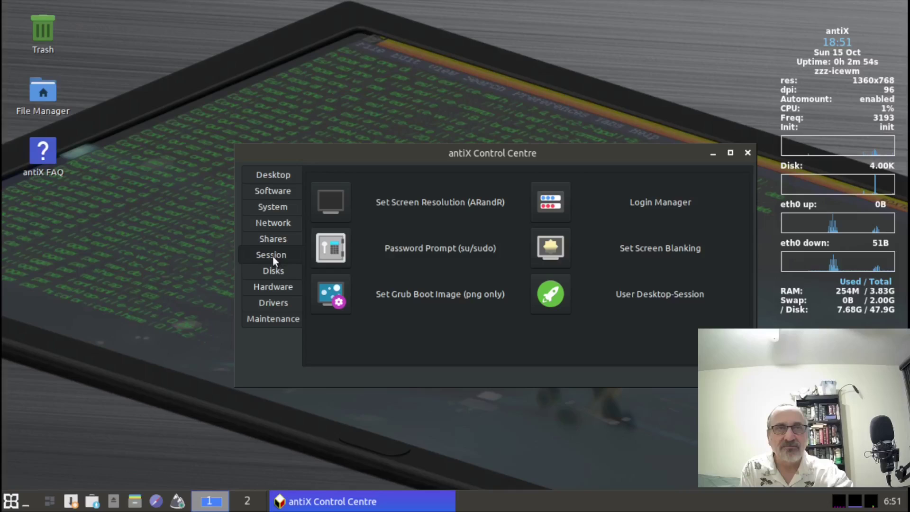
{"action": "left_click", "coordinate": [551, 295]}
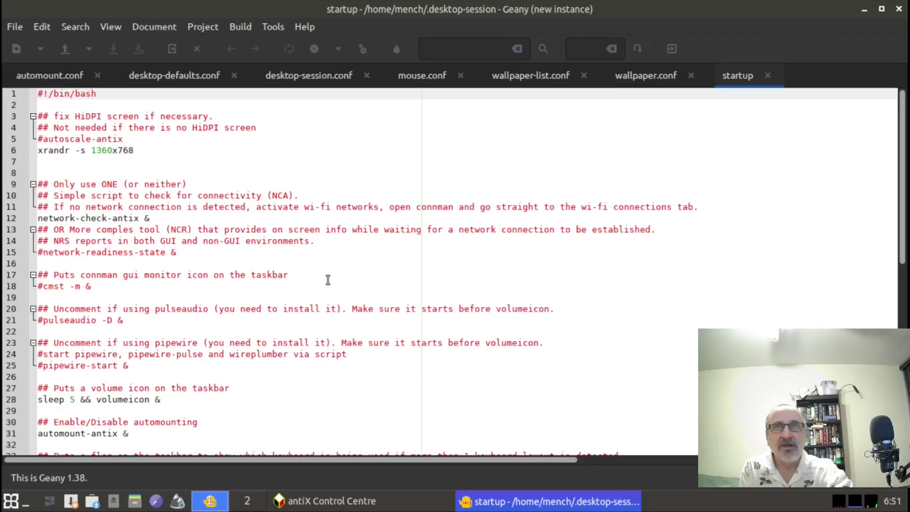
Step through lines 23–29 of the startup script around the pipewire-start and volumeicon entries
{"action": "key", "text": "Down"}
{"action": "key", "text": "Down"}
{"action": "key", "text": "Down"}
{"action": "key", "text": "Down"}
{"action": "key", "text": "Down"}
{"action": "key", "text": "Down"}
{"action": "key", "text": "Down"}
{"action": "key", "text": "Down"}
{"action": "key", "text": "Down"}
{"action": "key", "text": "Down"}
{"action": "key", "text": "Down"}
{"action": "key", "text": "Down"}
{"action": "key", "text": "Down"}
{"action": "key", "text": "Down"}
{"action": "key", "text": "Down"}
{"action": "key", "text": "Down"}
{"action": "key", "text": "Down"}
{"action": "key", "text": "Down"}
{"action": "key", "text": "Down"}
{"action": "key", "text": "Down"}
{"action": "key", "text": "Down"}
{"action": "key", "text": "Up"}
{"action": "key", "text": "Up"}
{"action": "key", "text": "Up"}
{"action": "key", "text": "Up"}
{"action": "key", "text": "Up"}
{"action": "key", "text": "Up"}
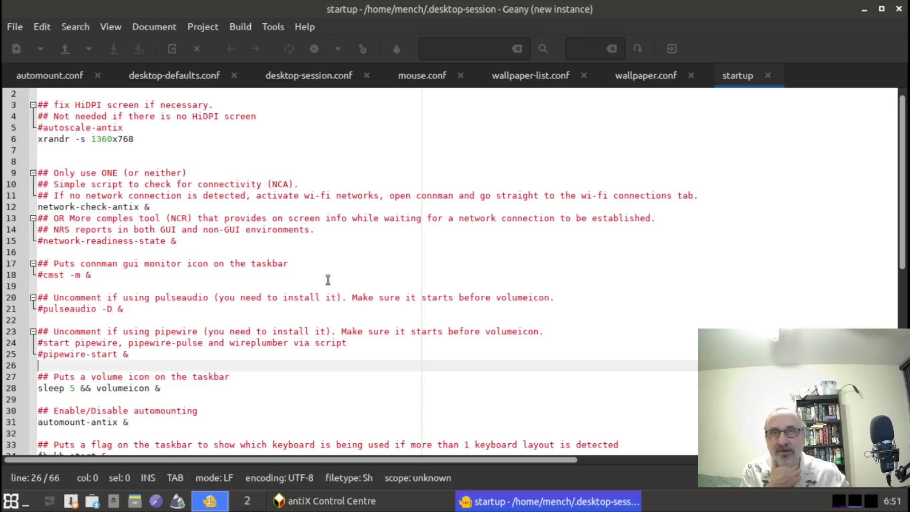
{"action": "key", "text": "Up"}
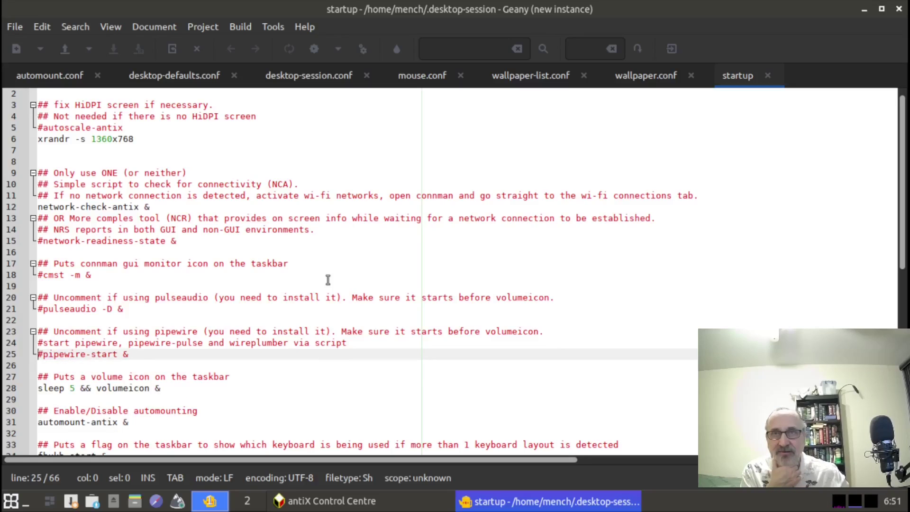
{"action": "key", "text": "Down"}
{"action": "key", "text": "Down"}
{"action": "key", "text": "Down"}
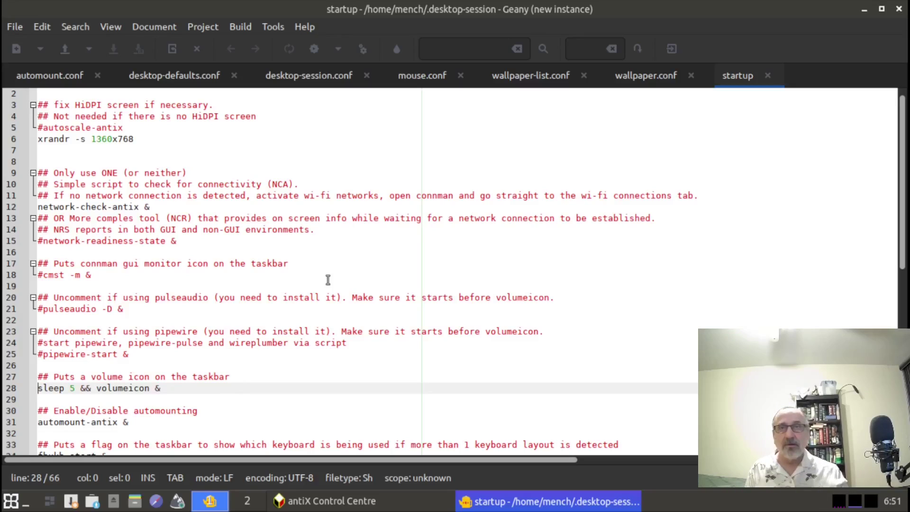
{"action": "key", "text": "Down"}
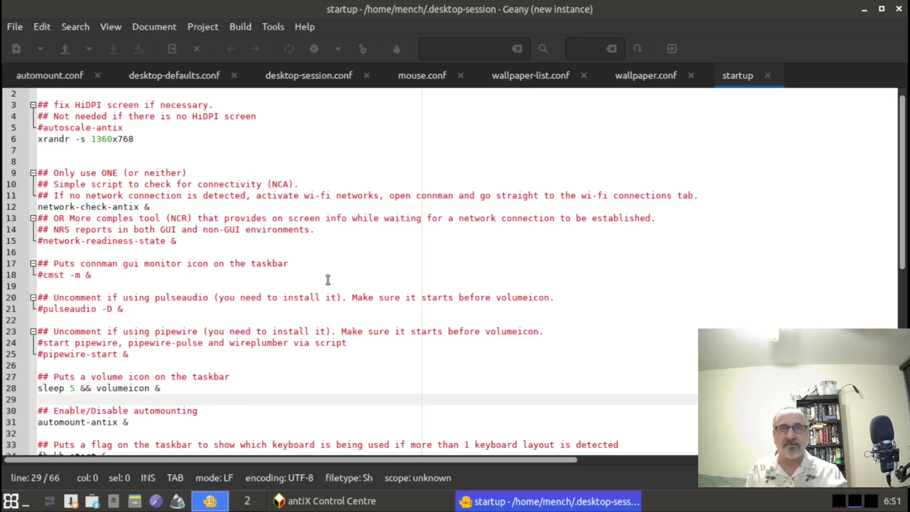
{"action": "key", "text": "Up"}
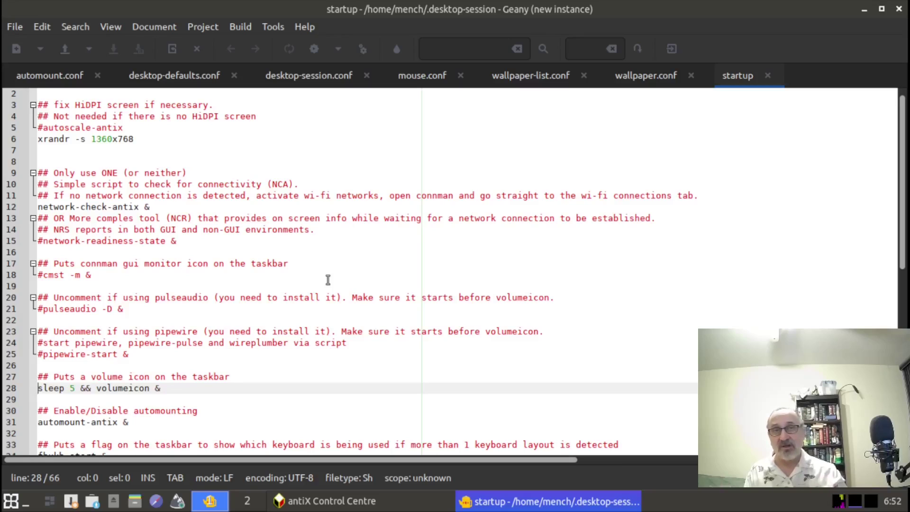
{"action": "key", "text": "Up"}
{"action": "key", "text": "Up"}
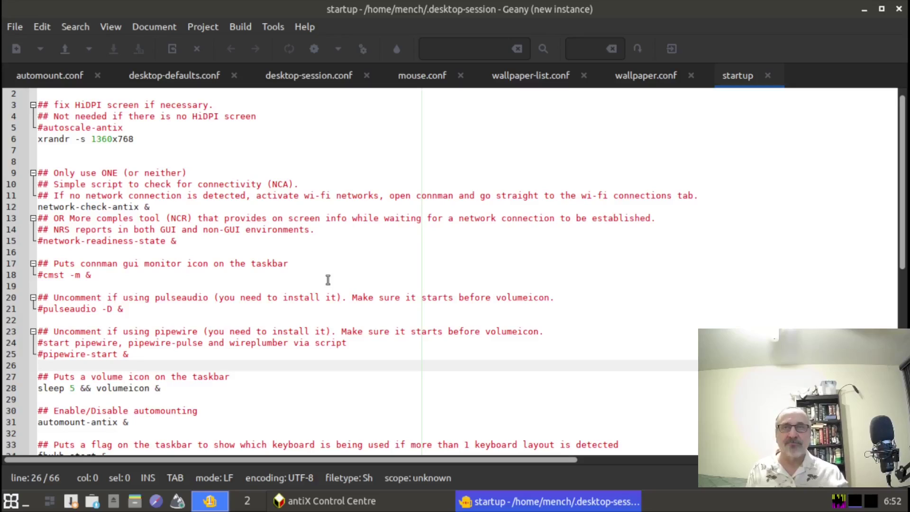
{"action": "key", "text": "Up"}
{"action": "key", "text": "Up"}
{"action": "key", "text": "Up"}
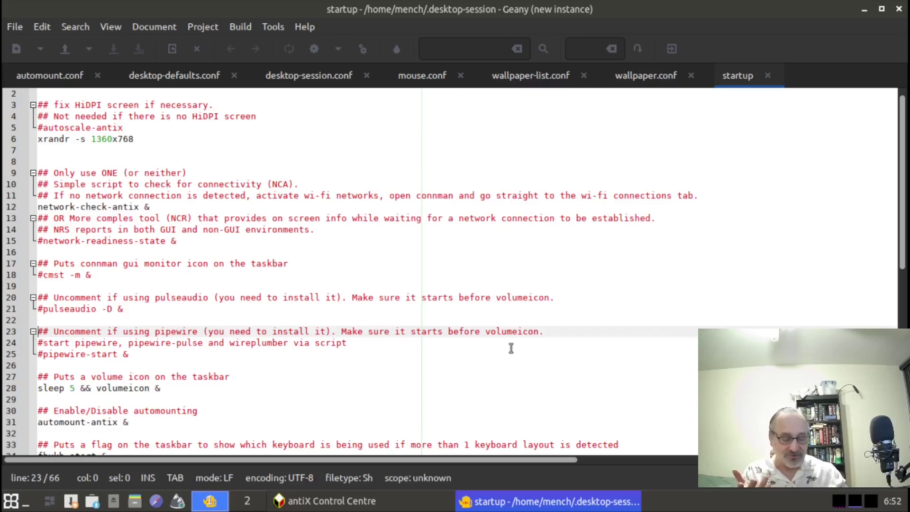
Look over the pipewire and volumeicon startup lines, then close Geany without saving changes
{"action": "key", "text": "Down"}
{"action": "key", "text": "Down"}
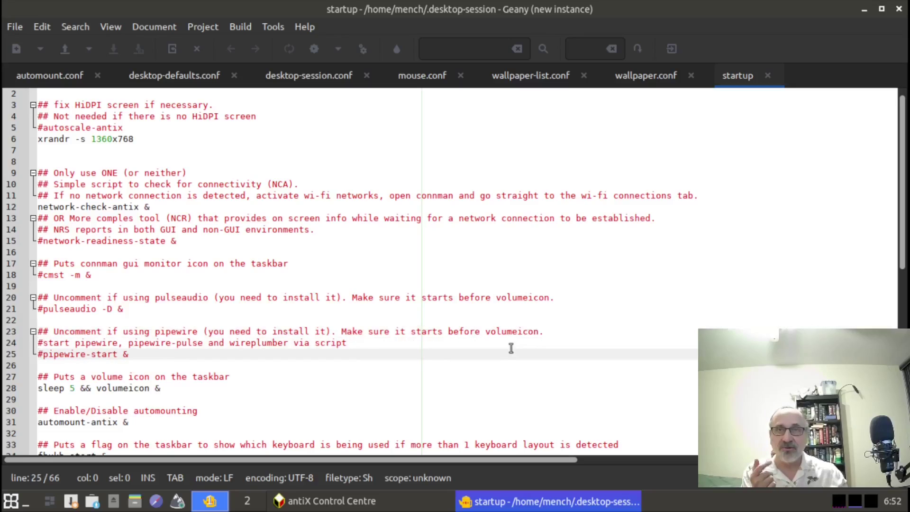
{"action": "key", "text": "Up"}
{"action": "key", "text": "Up"}
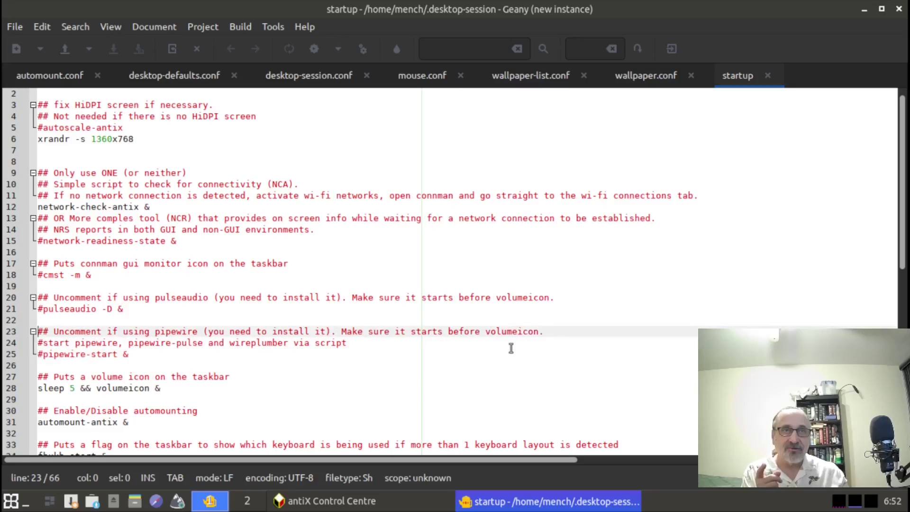
{"action": "key", "text": "Down"}
{"action": "key", "text": "Down"}
{"action": "key", "text": "Down"}
{"action": "key", "text": "Down"}
{"action": "key", "text": "Down"}
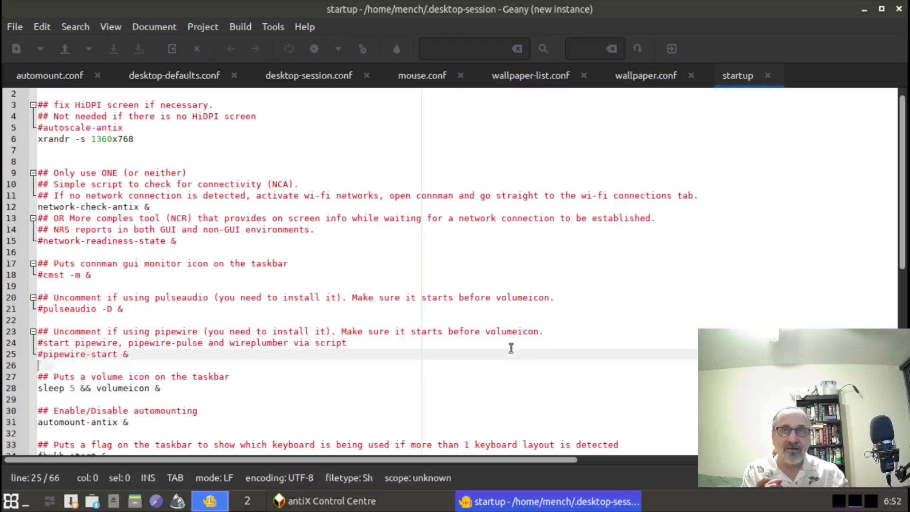
{"action": "key", "text": "Down"}
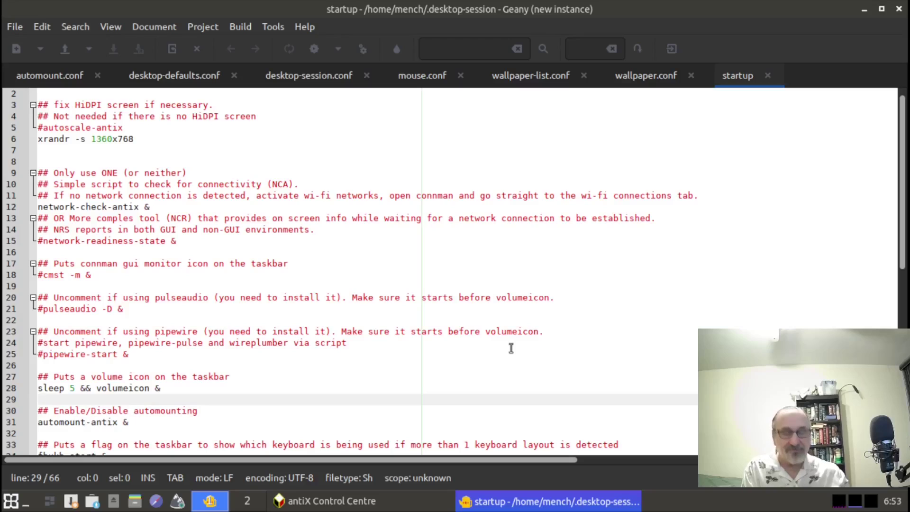
{"action": "key", "text": "Up"}
{"action": "key", "text": "Up"}
{"action": "key", "text": "Up"}
{"action": "key", "text": "Up"}
{"action": "key", "text": "Up"}
{"action": "key", "text": "Up"}
{"action": "key", "text": "Up"}
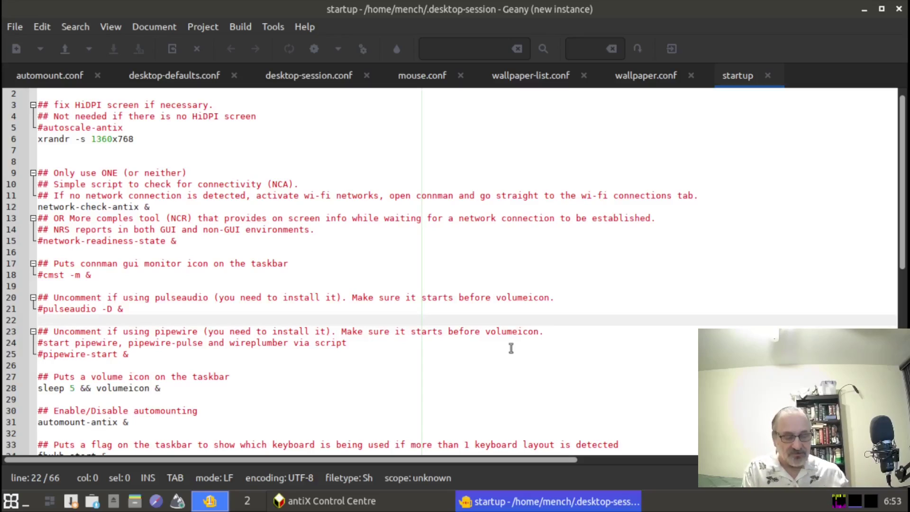
{"action": "key", "text": "Down"}
{"action": "key", "text": "Down"}
{"action": "key", "text": "Down"}
{"action": "key", "text": "Down"}
{"action": "key", "text": "Down"}
{"action": "key", "text": "Down"}
{"action": "key", "text": "Down"}
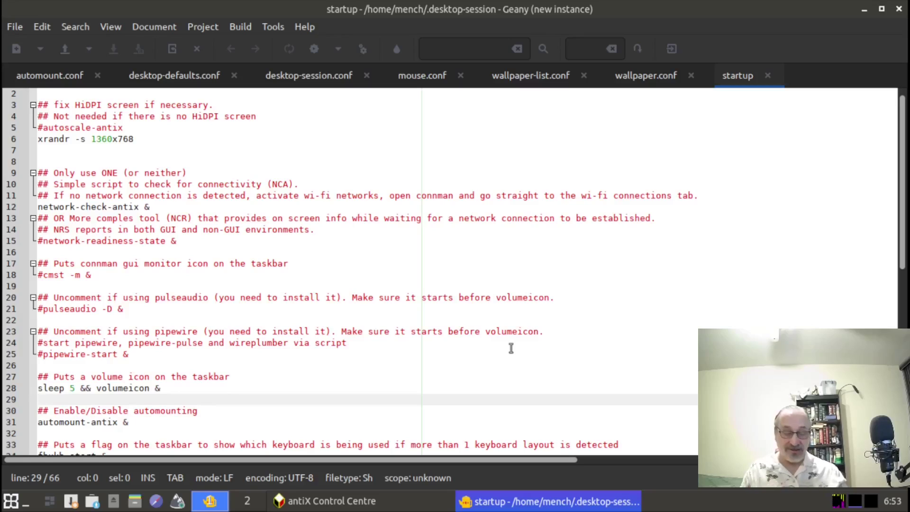
{"action": "key", "text": "Up"}
{"action": "key", "text": "Down"}
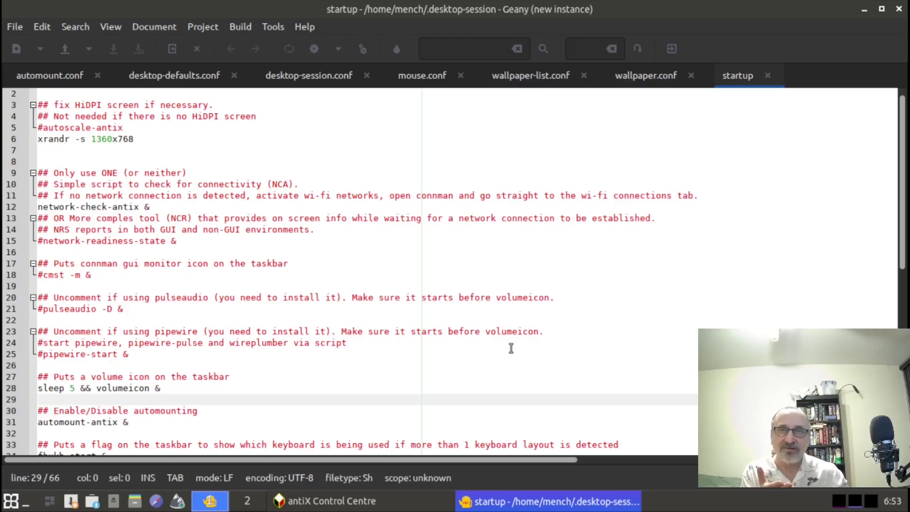
{"action": "key", "text": "Up"}
{"action": "key", "text": "Up"}
{"action": "key", "text": "Up"}
{"action": "key", "text": "Up"}
{"action": "key", "text": "Up"}
{"action": "key", "text": "Up"}
{"action": "key", "text": "Up"}
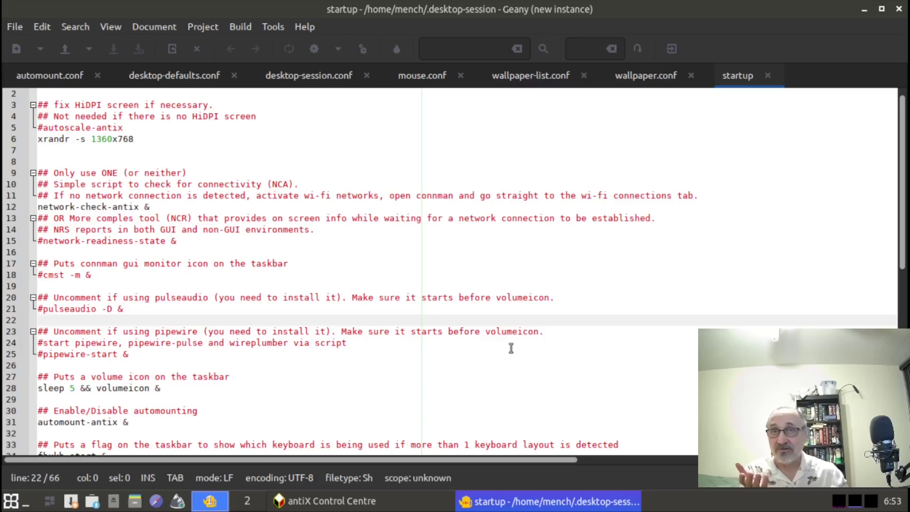
{"action": "key", "text": "Down"}
{"action": "key", "text": "Down"}
{"action": "key", "text": "Down"}
{"action": "key", "text": "Down"}
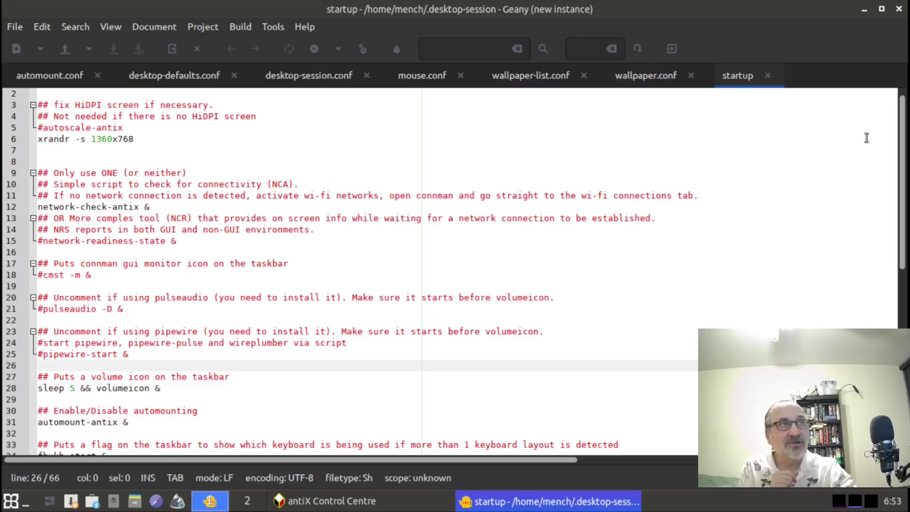
{"action": "left_click", "coordinate": [899, 9]}
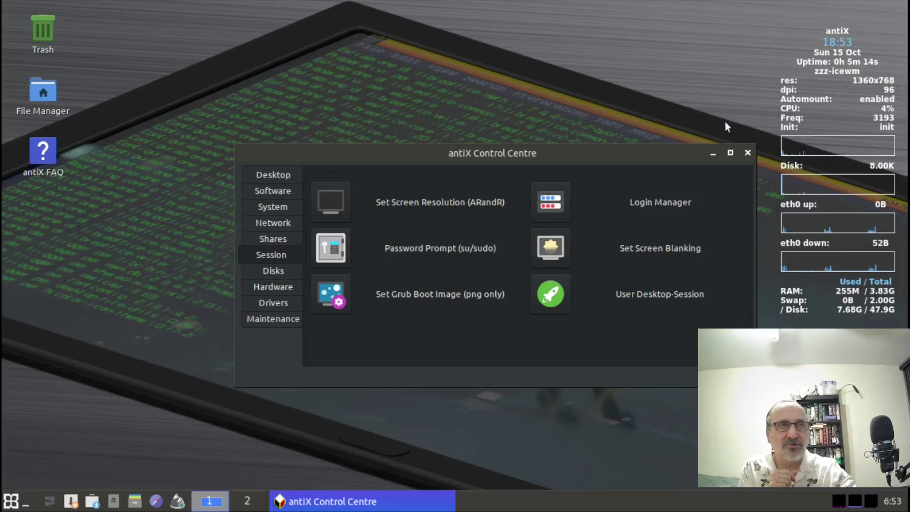
Close the Control Centre, start Brave from Applications > Internet, then open App Select
{"action": "left_click", "coordinate": [744, 150]}
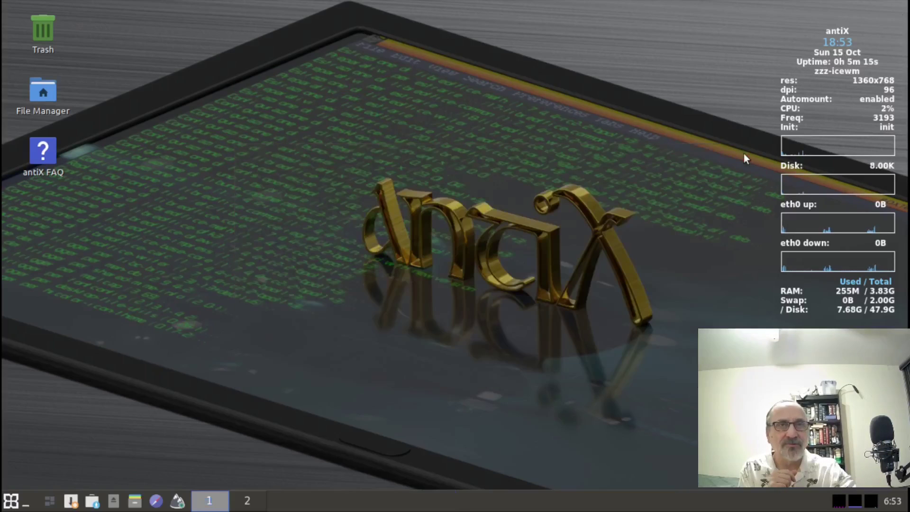
{"action": "right_click", "coordinate": [203, 355]}
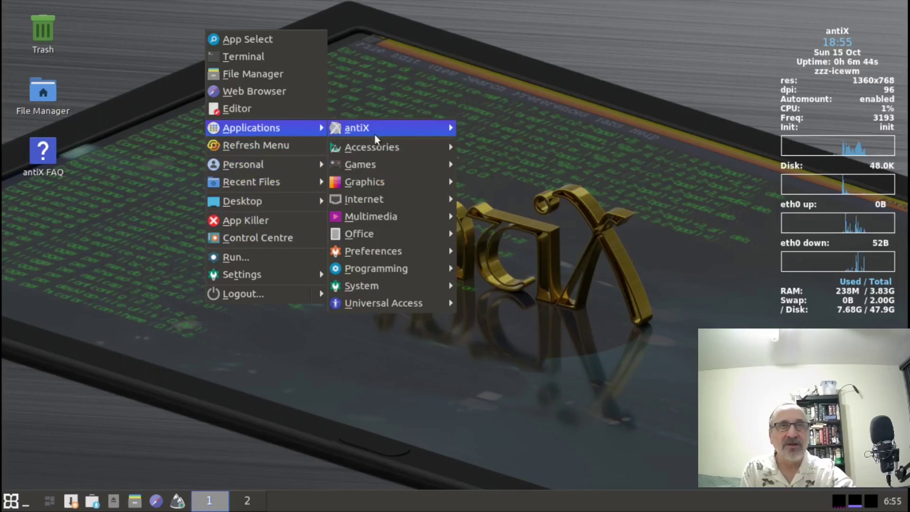
{"action": "mouse_move", "coordinate": [393, 199]}
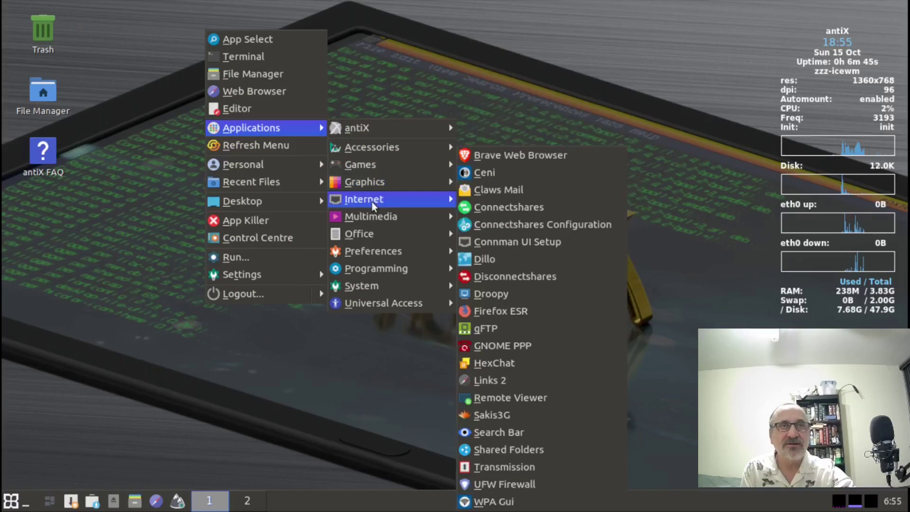
{"action": "left_click", "coordinate": [564, 156]}
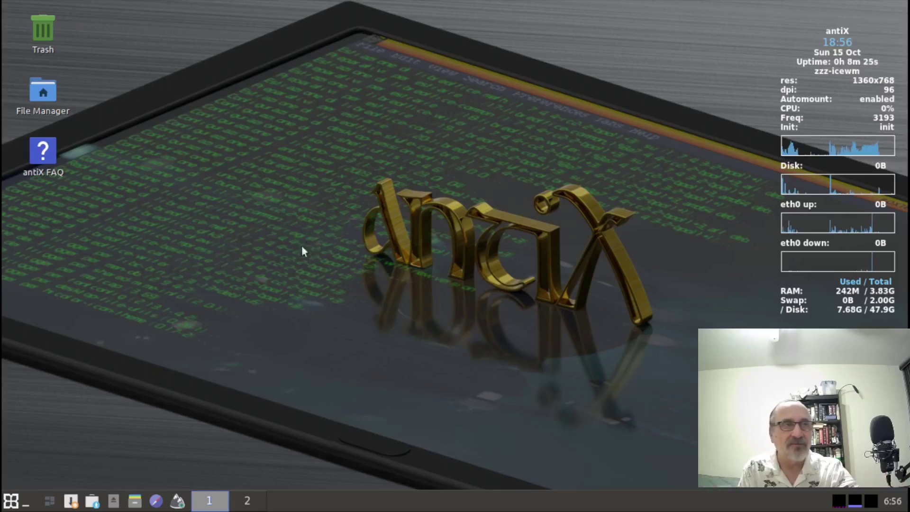
{"action": "right_click", "coordinate": [169, 231]}
{"action": "left_click", "coordinate": [196, 237]}
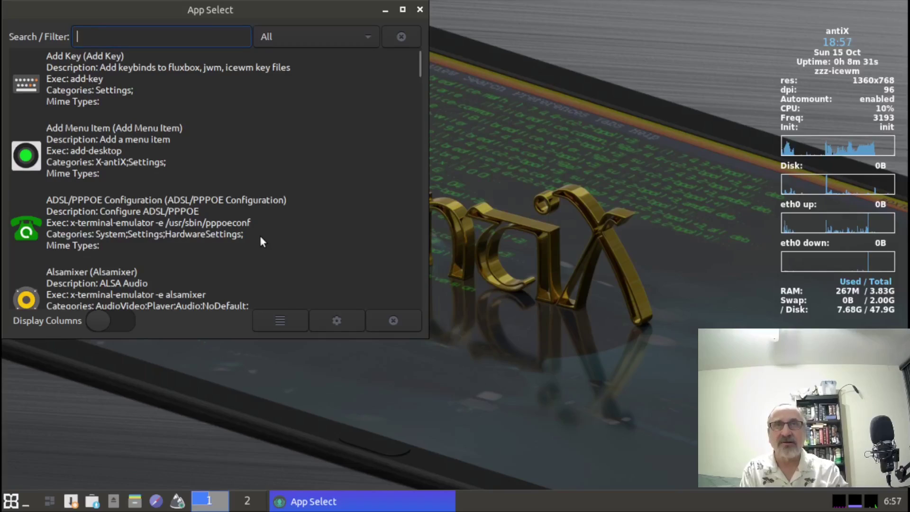
Filter App Select on 'syna' and launch Synaptic Package Manager
{"action": "type", "text": "syn"}
{"action": "type", "text": "al"}
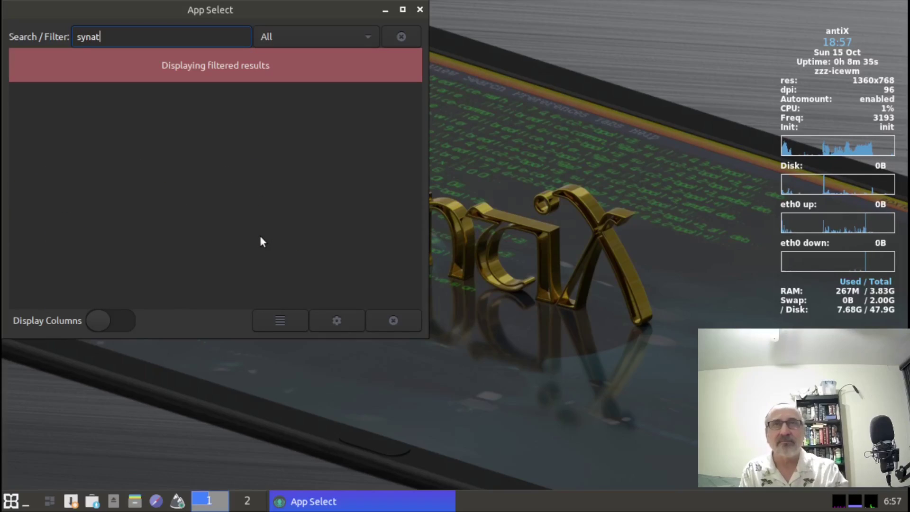
{"action": "key", "text": "BackSpace"}
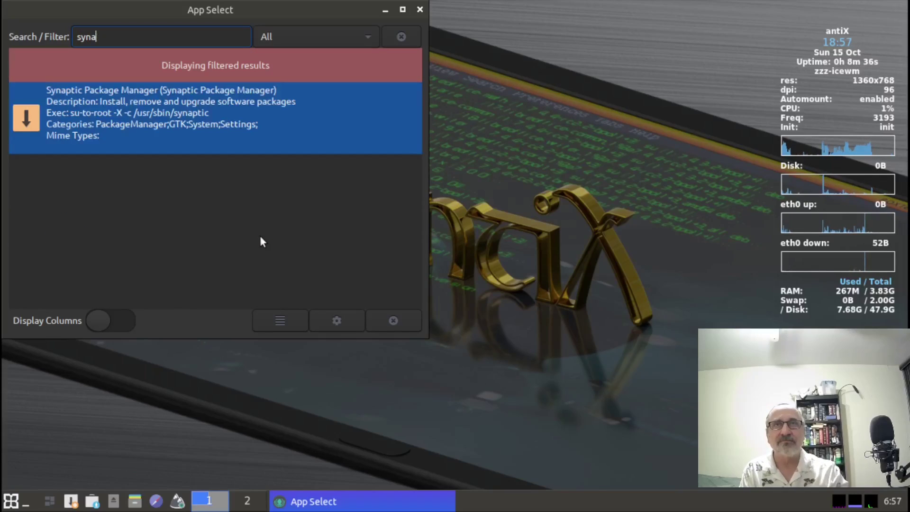
{"action": "double_click", "coordinate": [215, 124]}
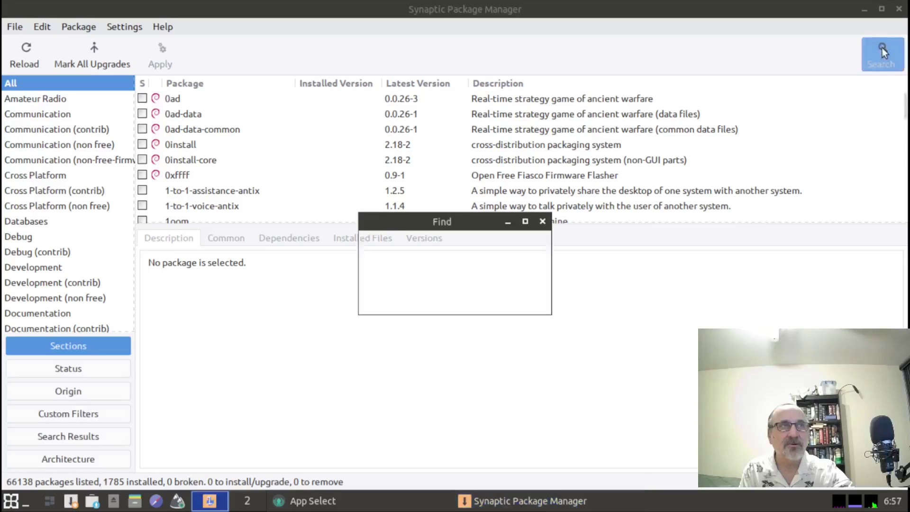
Search Synaptic for 'pulse audio' and browse the matching packages
{"action": "type", "text": "pul"}
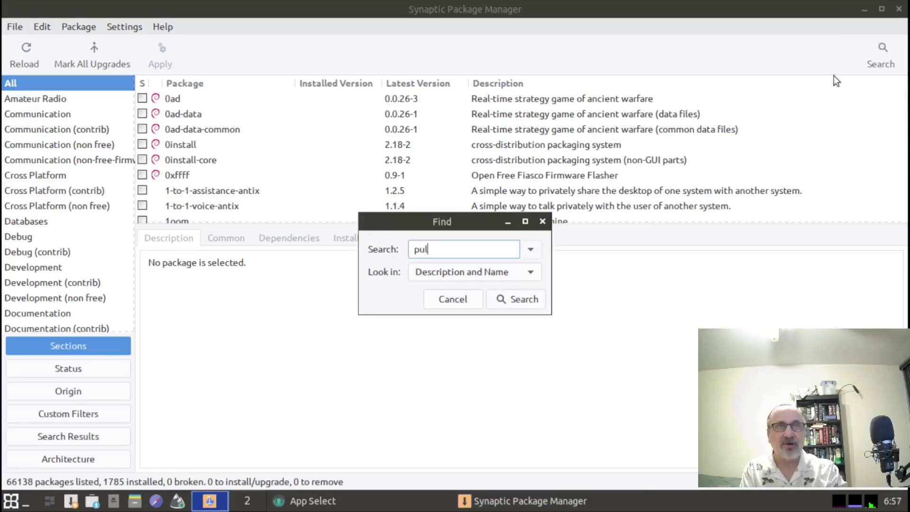
{"action": "type", "text": "se audio"}
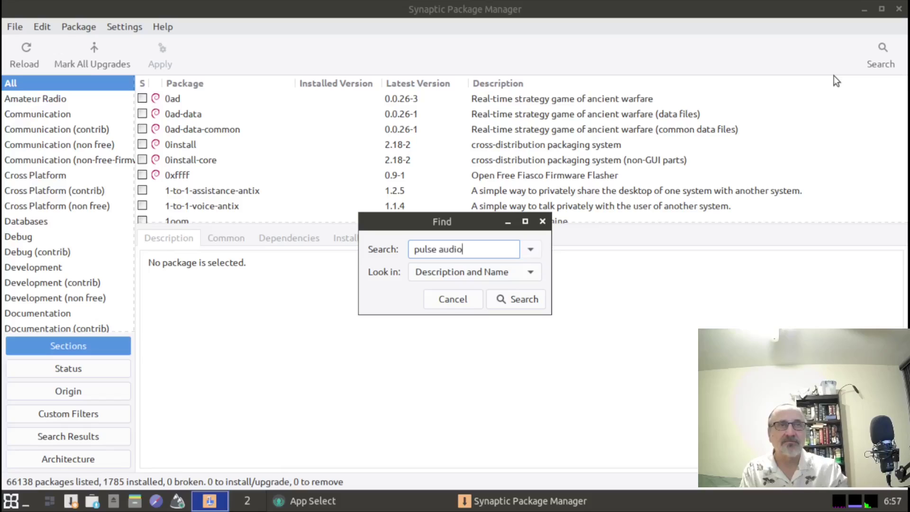
{"action": "key", "text": "Return"}
{"action": "left_click", "coordinate": [210, 174]}
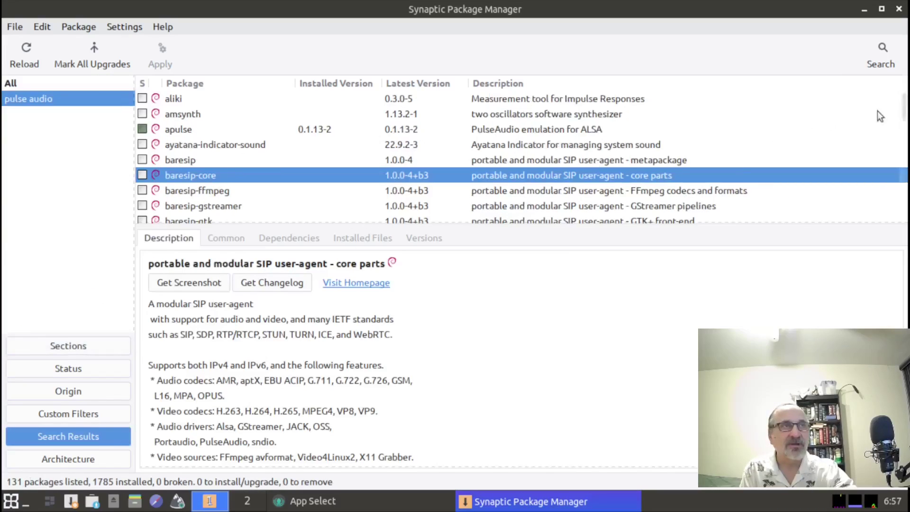
{"action": "left_click", "coordinate": [901, 179]}
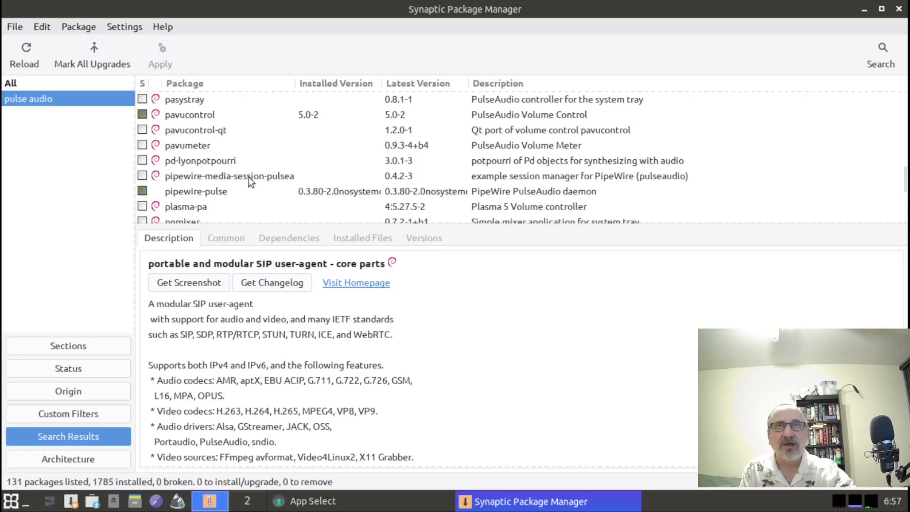
{"action": "scroll", "coordinate": [228, 156], "scroll_direction": "down", "scroll_amount": 3}
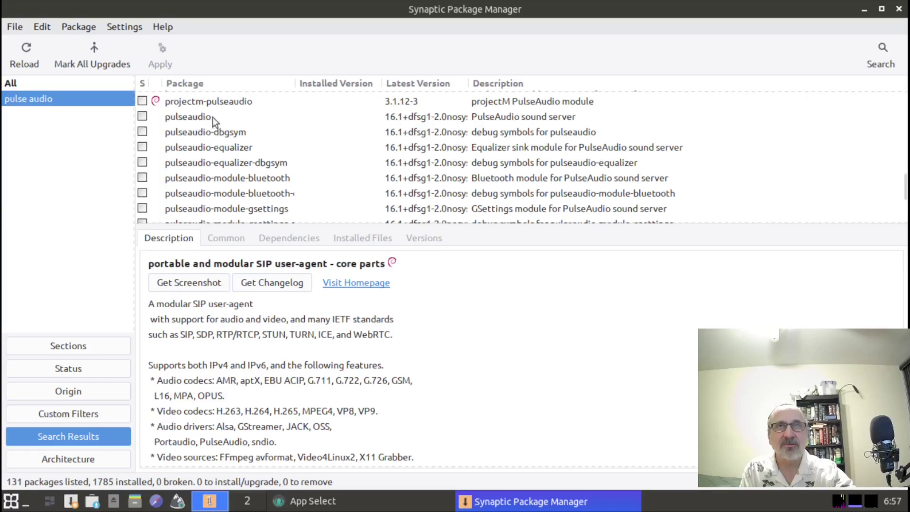
Install pulseaudio with its required extra changes, then close Synaptic and App Select
{"action": "left_click", "coordinate": [143, 116]}
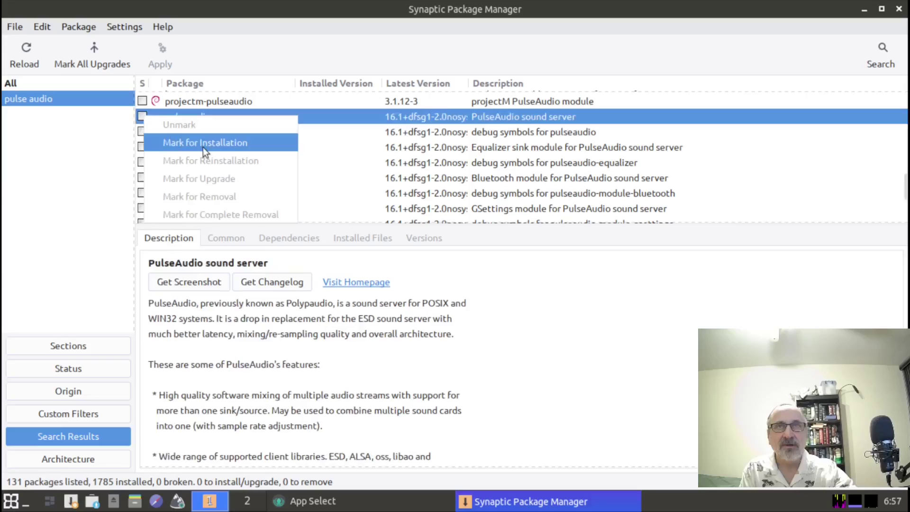
{"action": "left_click", "coordinate": [204, 143]}
{"action": "left_click", "coordinate": [574, 378]}
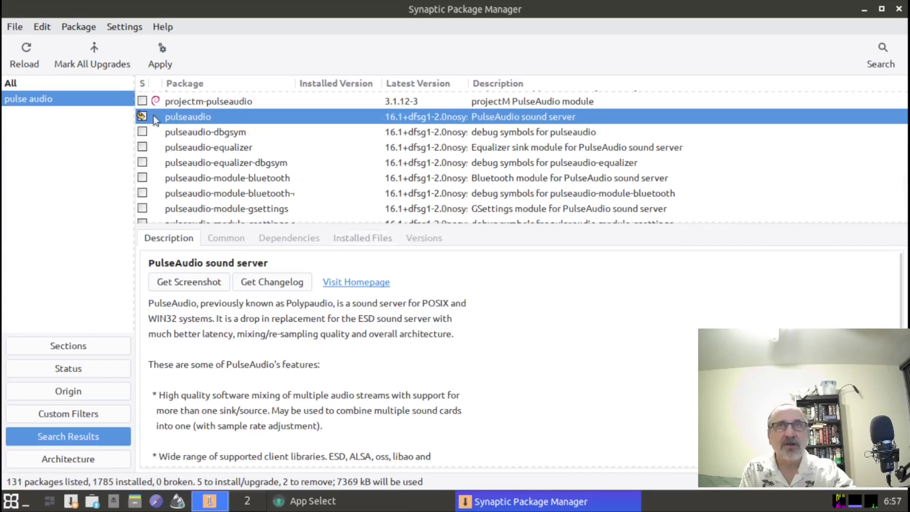
{"action": "left_click", "coordinate": [161, 53]}
{"action": "key", "text": "Return"}
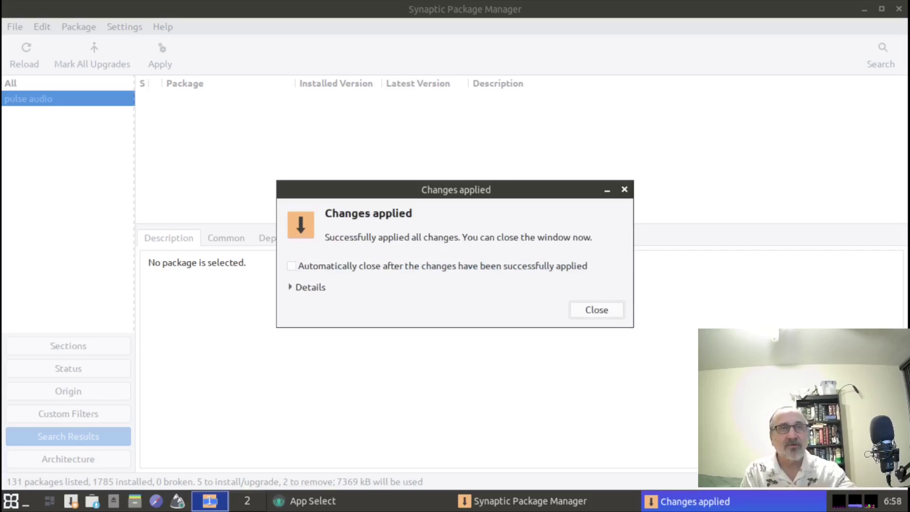
{"action": "left_click", "coordinate": [607, 310]}
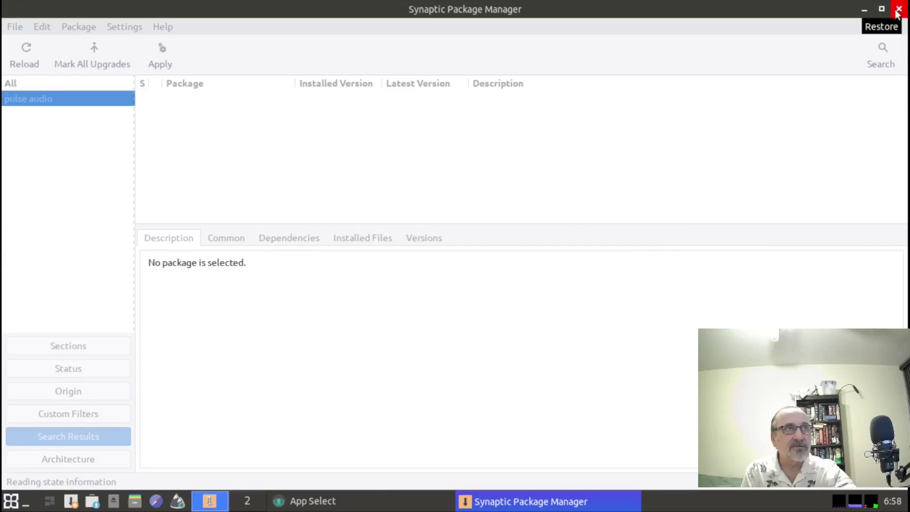
{"action": "left_click", "coordinate": [897, 13]}
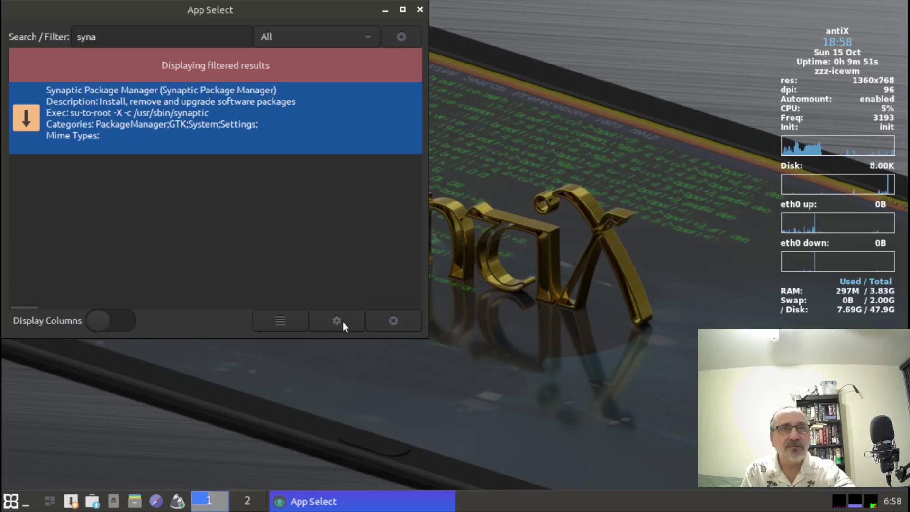
{"action": "left_click", "coordinate": [417, 11]}
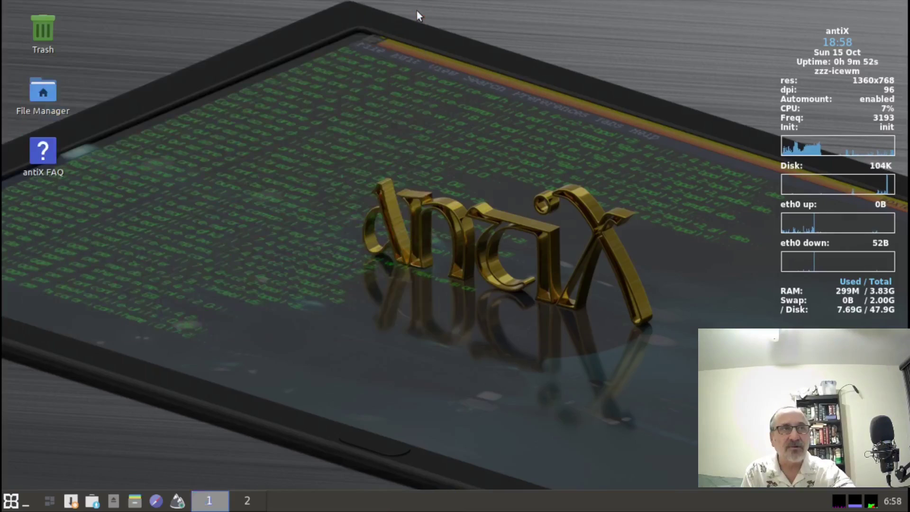
Reboot the computer from the desktop menu's Logout options
{"action": "right_click", "coordinate": [177, 288]}
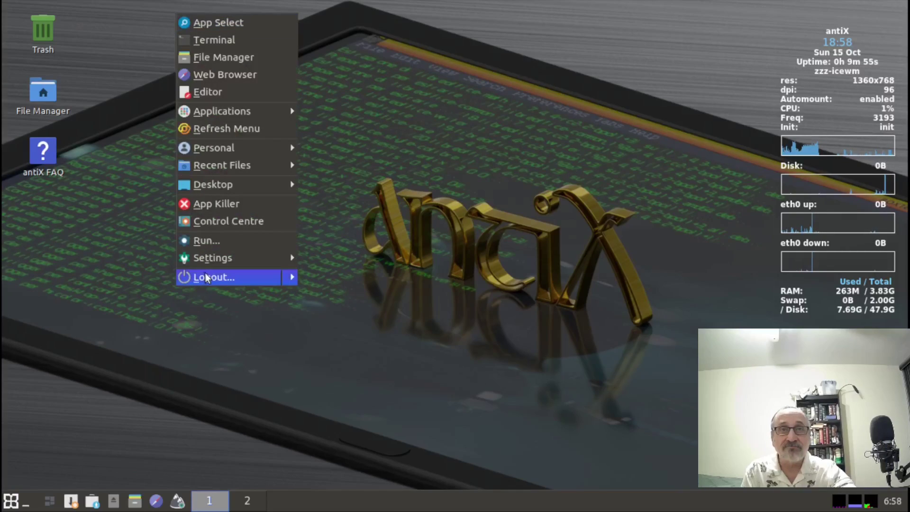
{"action": "left_click", "coordinate": [206, 277]}
{"action": "left_click", "coordinate": [379, 320]}
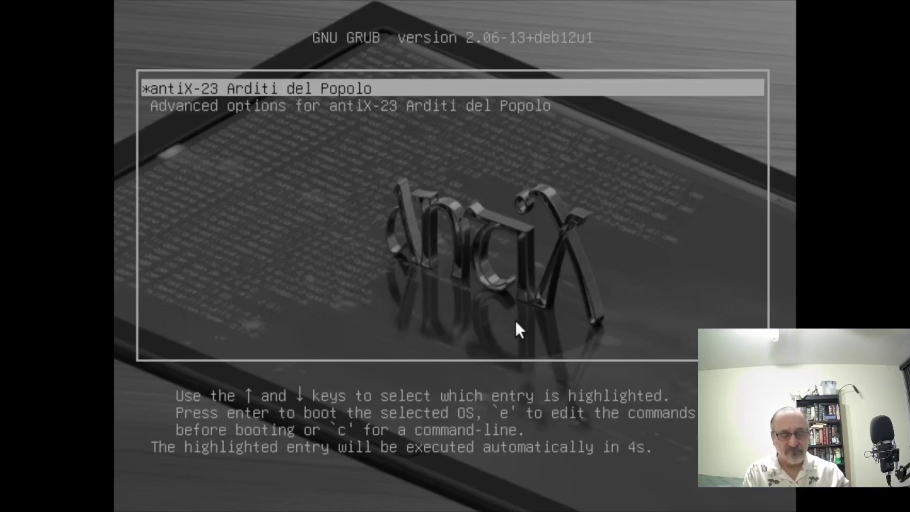
Boot antiX from GRUB, unlock the encrypted disk and log in with the account password
{"action": "key", "text": "Return"}
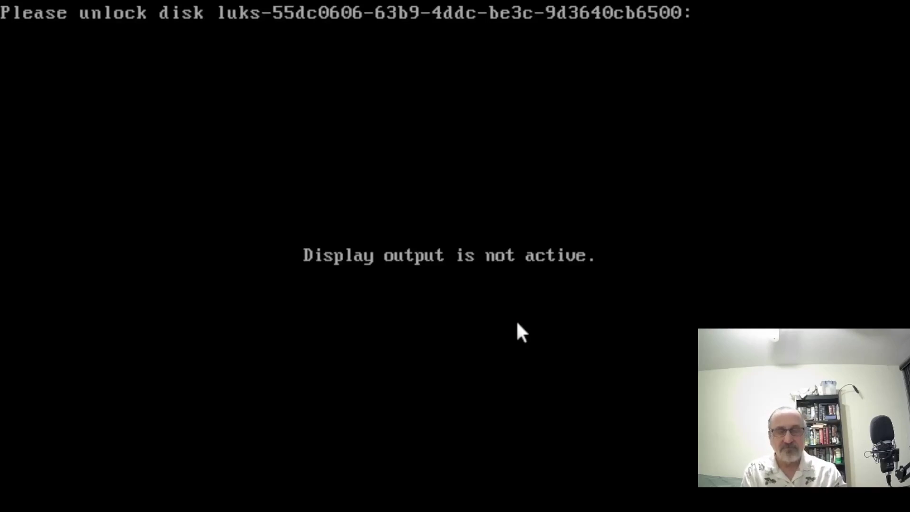
{"action": "key", "text": "Return"}
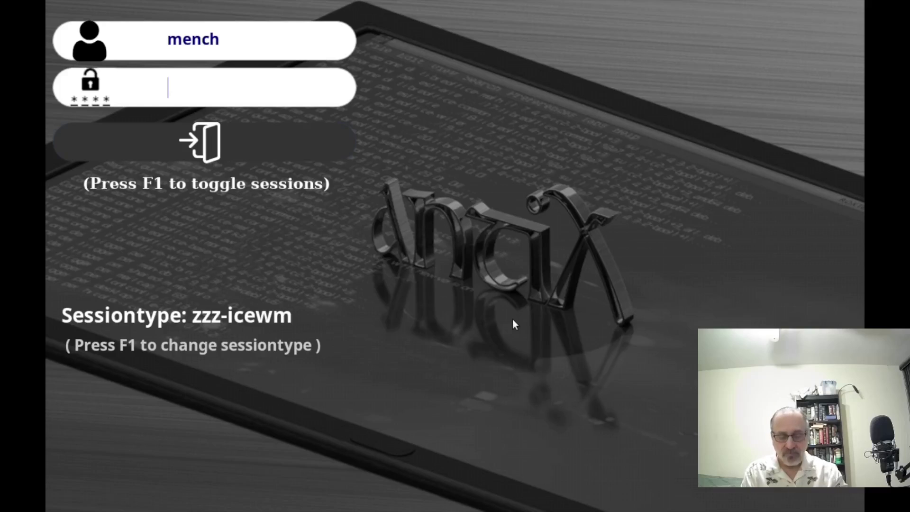
{"action": "type", "text": "**"}
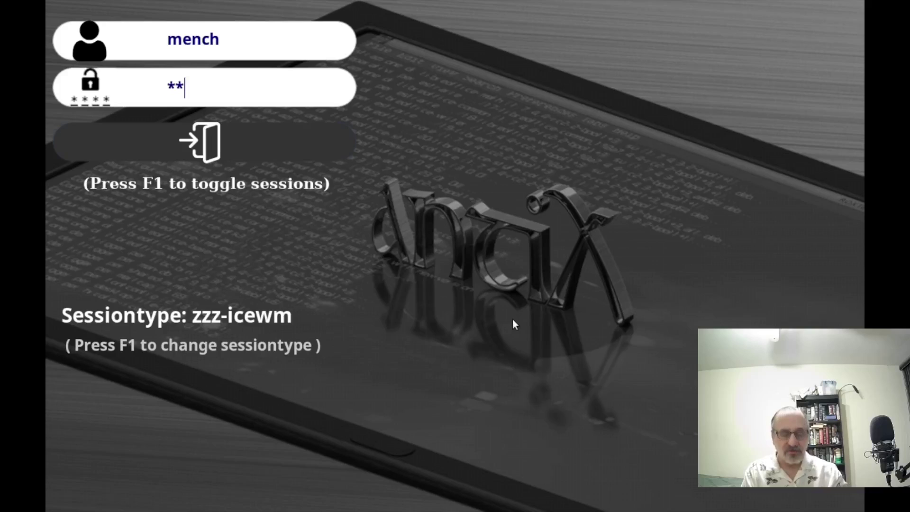
{"action": "key", "text": "Return"}
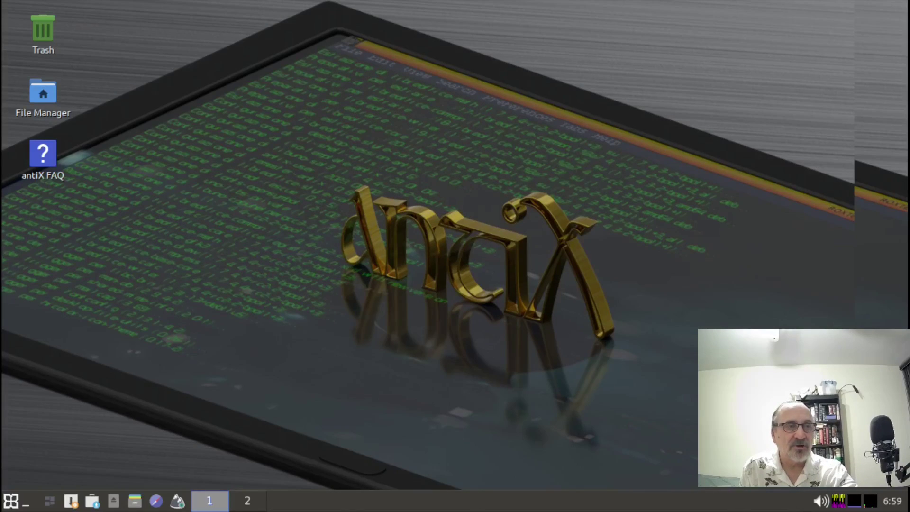
Turn Conky back on through Desktop > Conky on/off in the desktop menu
{"action": "right_click", "coordinate": [333, 274]}
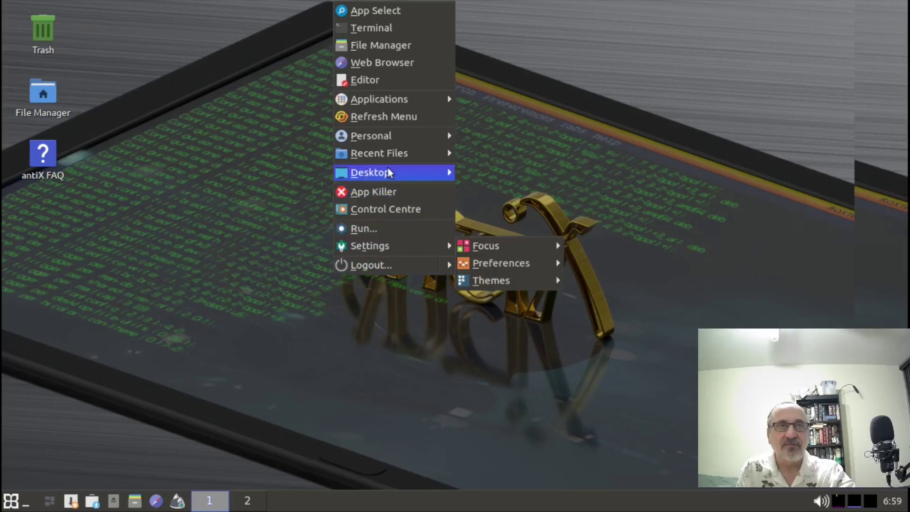
{"action": "mouse_move", "coordinate": [408, 173]}
{"action": "left_click", "coordinate": [508, 230]}
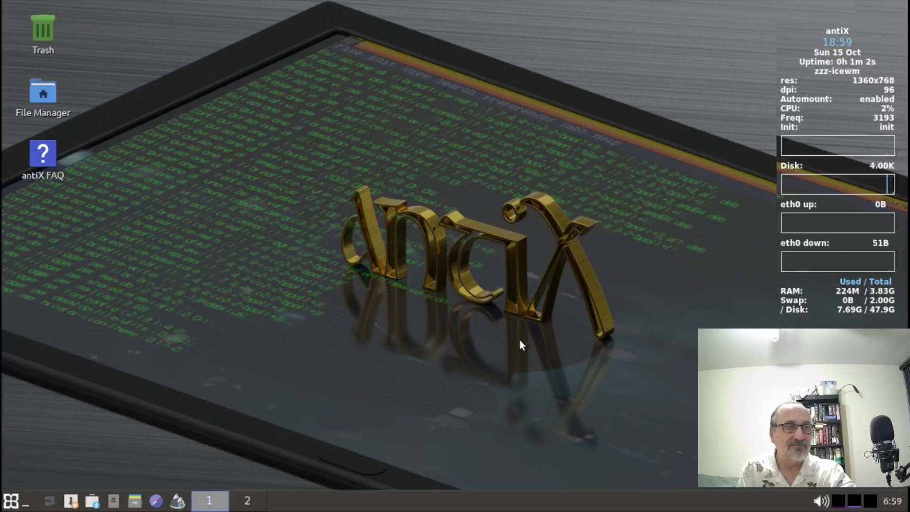
Switch the session to awesome via Desktop > Other Desktops
{"action": "right_click", "coordinate": [278, 344]}
{"action": "mouse_move", "coordinate": [314, 239]}
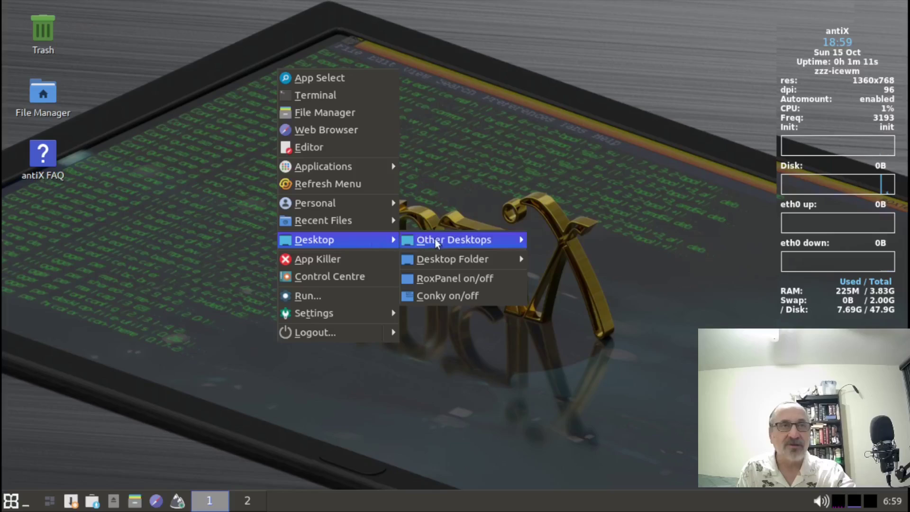
{"action": "mouse_move", "coordinate": [442, 239]}
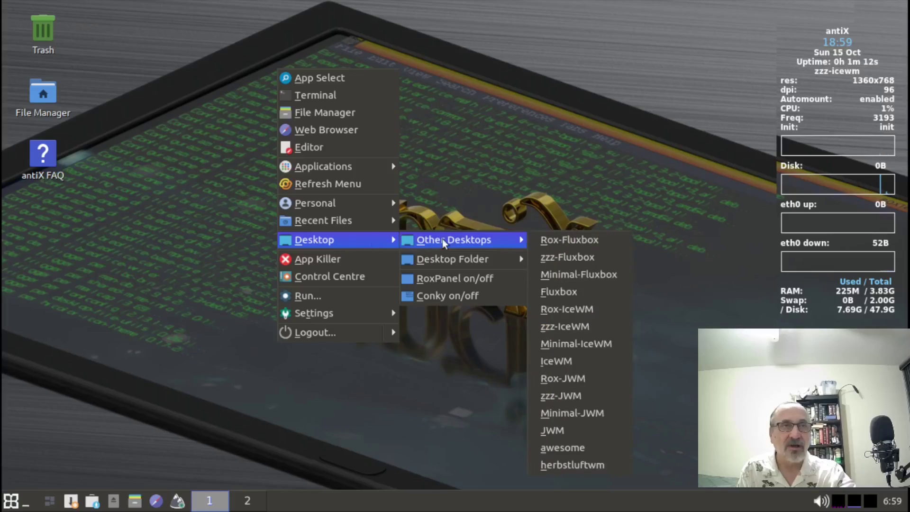
{"action": "left_click", "coordinate": [585, 444]}
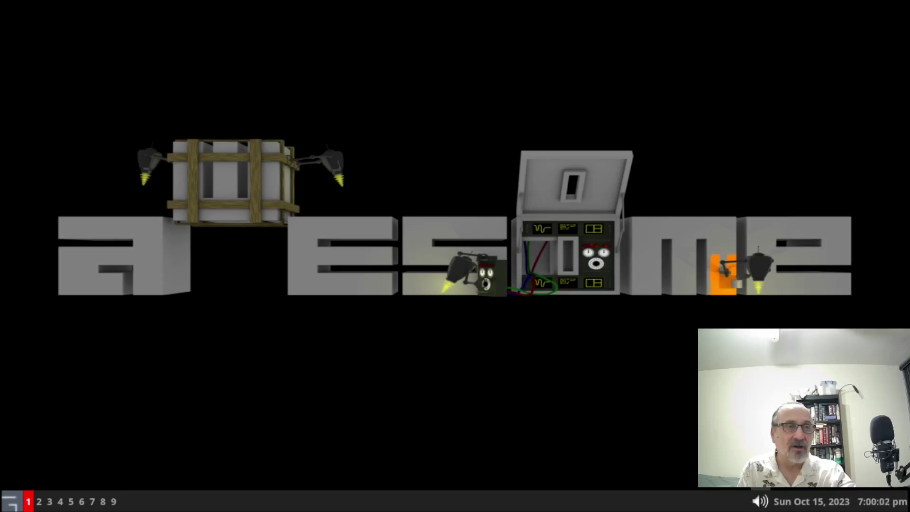
Launch Brave from awesome's menu and open the YouTube bookmark
{"action": "right_click", "coordinate": [374, 349]}
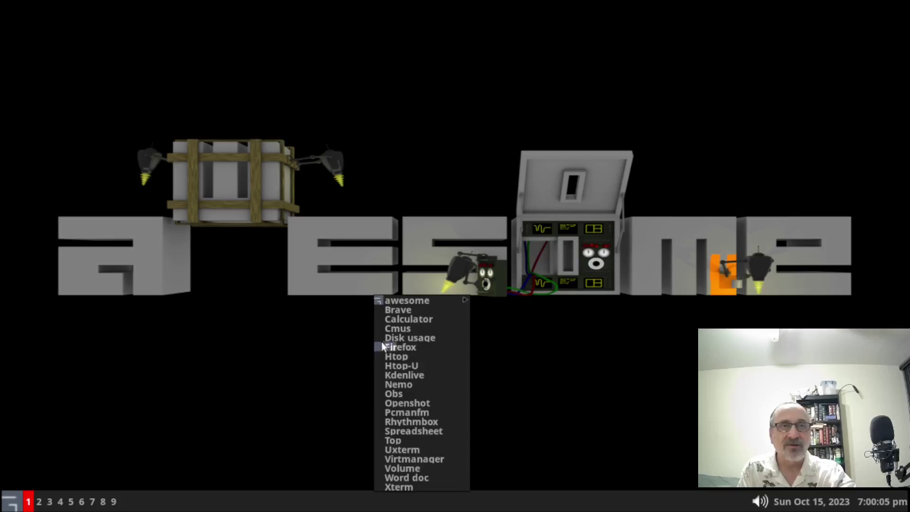
{"action": "left_click", "coordinate": [406, 309]}
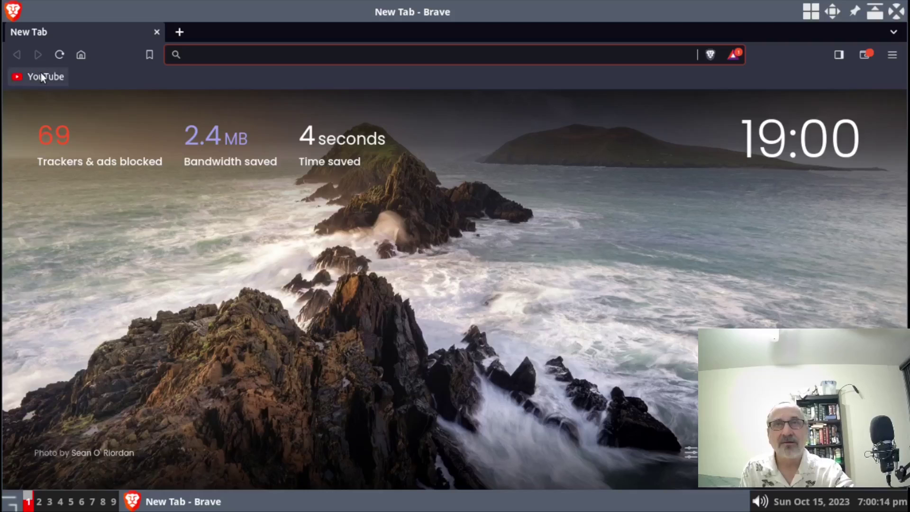
{"action": "left_click", "coordinate": [40, 73]}
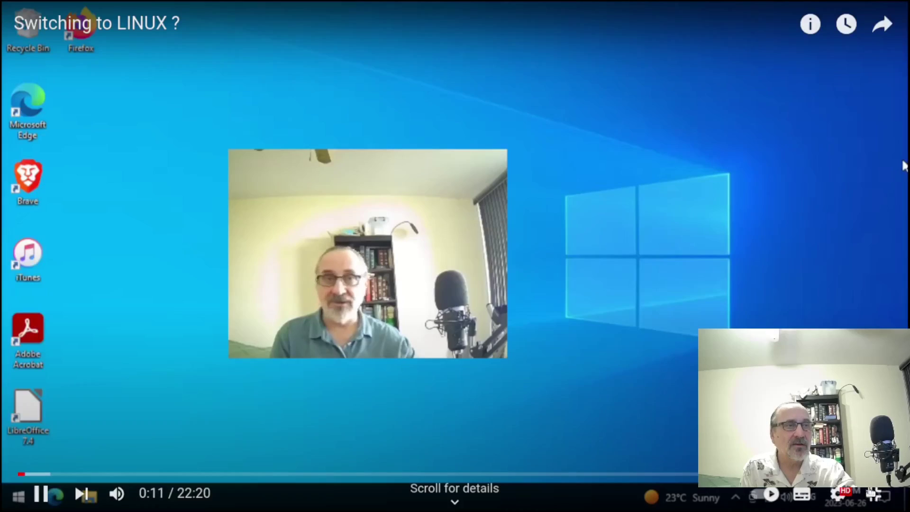
Exit full screen on the YouTube video and close Brave
{"action": "key", "text": "Escape"}
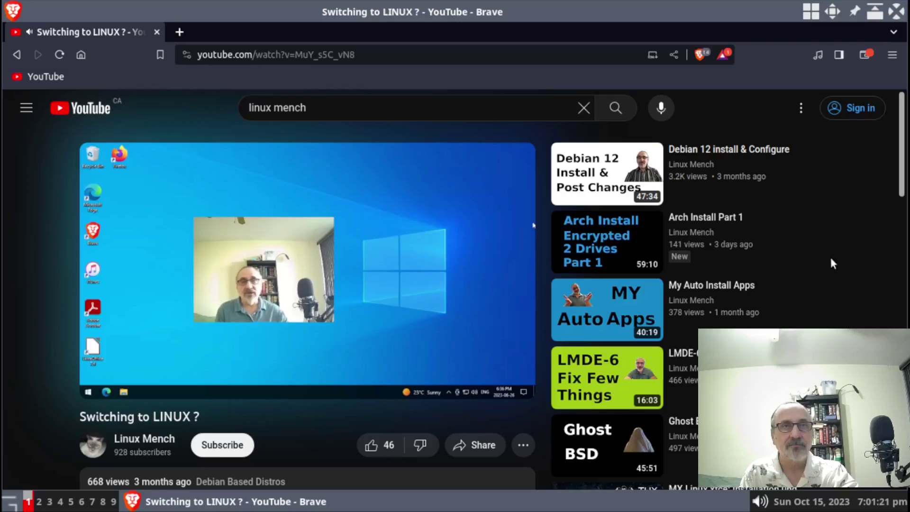
{"action": "left_click", "coordinate": [895, 13]}
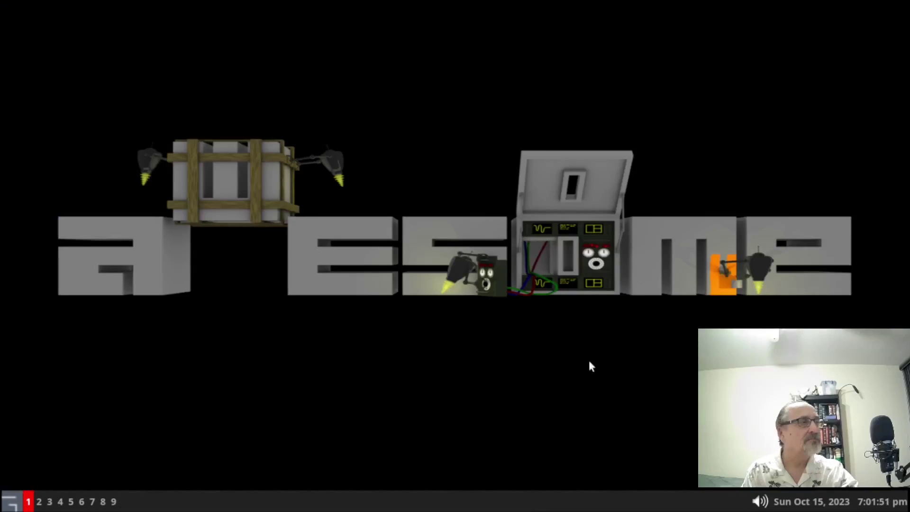
Start Htop from the awesome desktop's right-click menu
{"action": "right_click", "coordinate": [274, 328]}
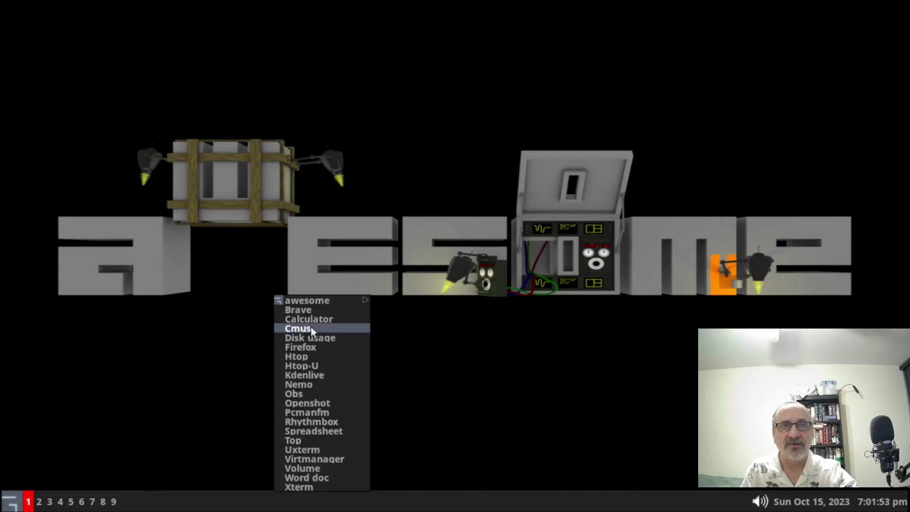
{"action": "left_click", "coordinate": [315, 356]}
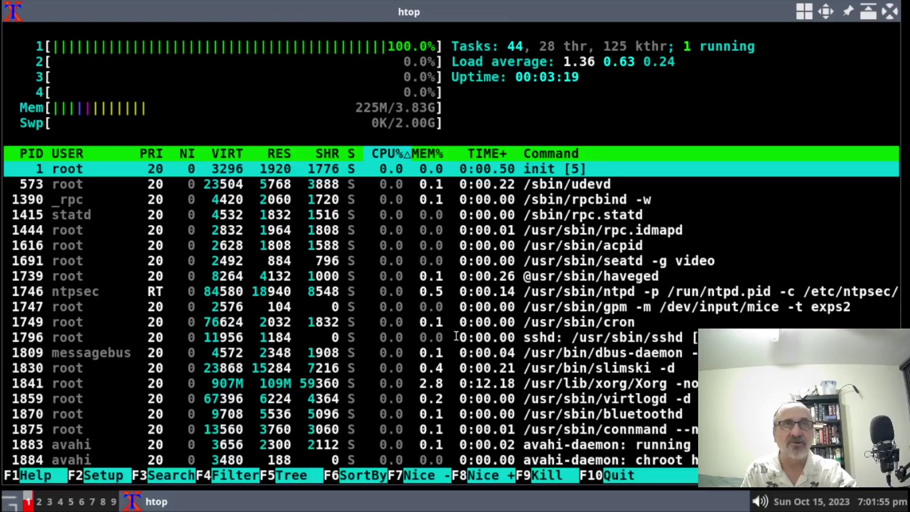